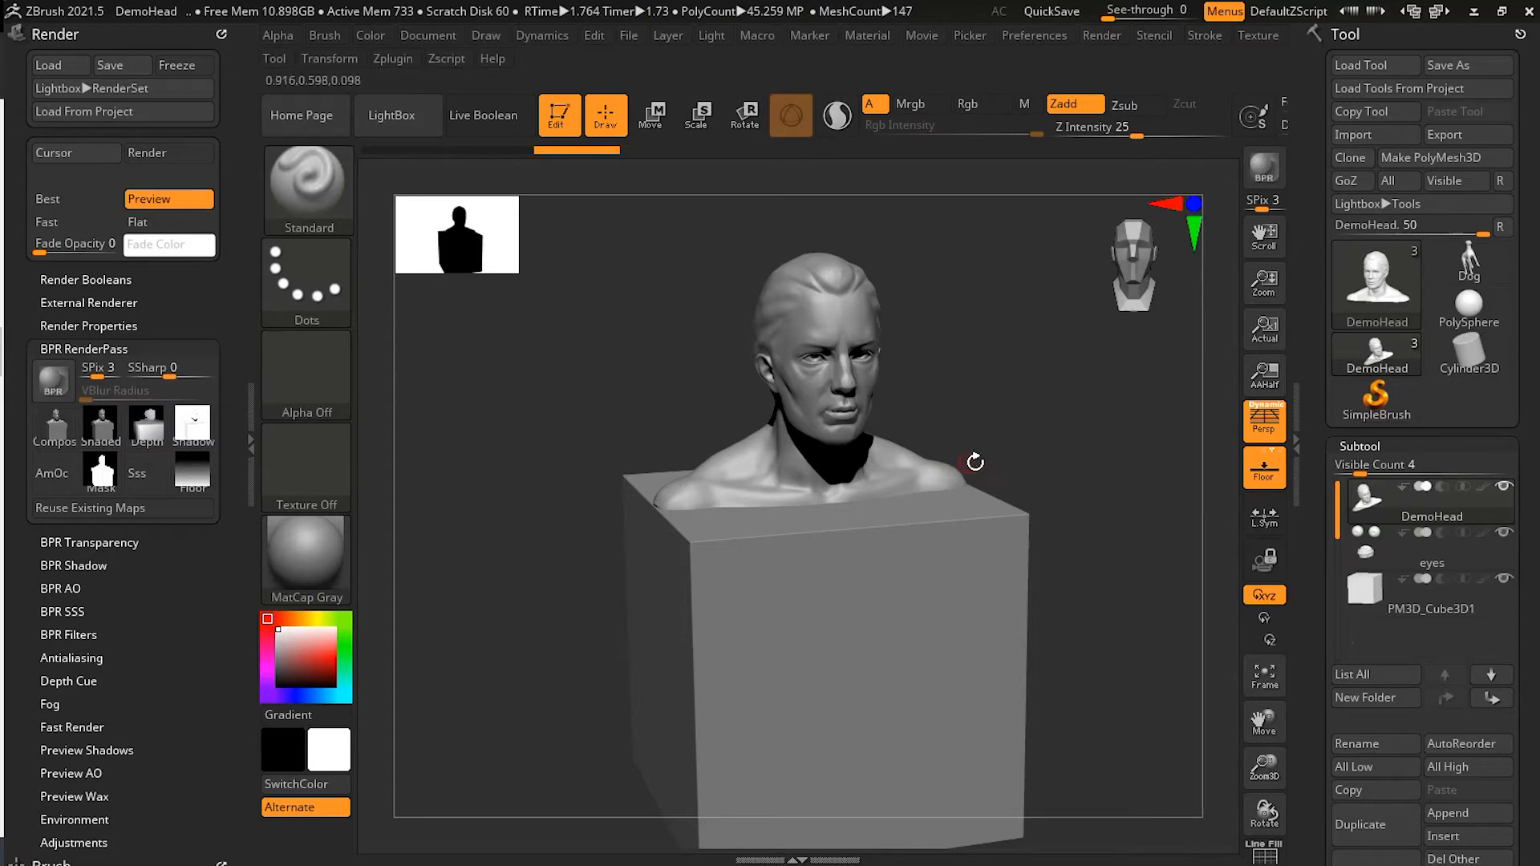
Turn on Occlusion in the Preview AO render settings
click(65, 589)
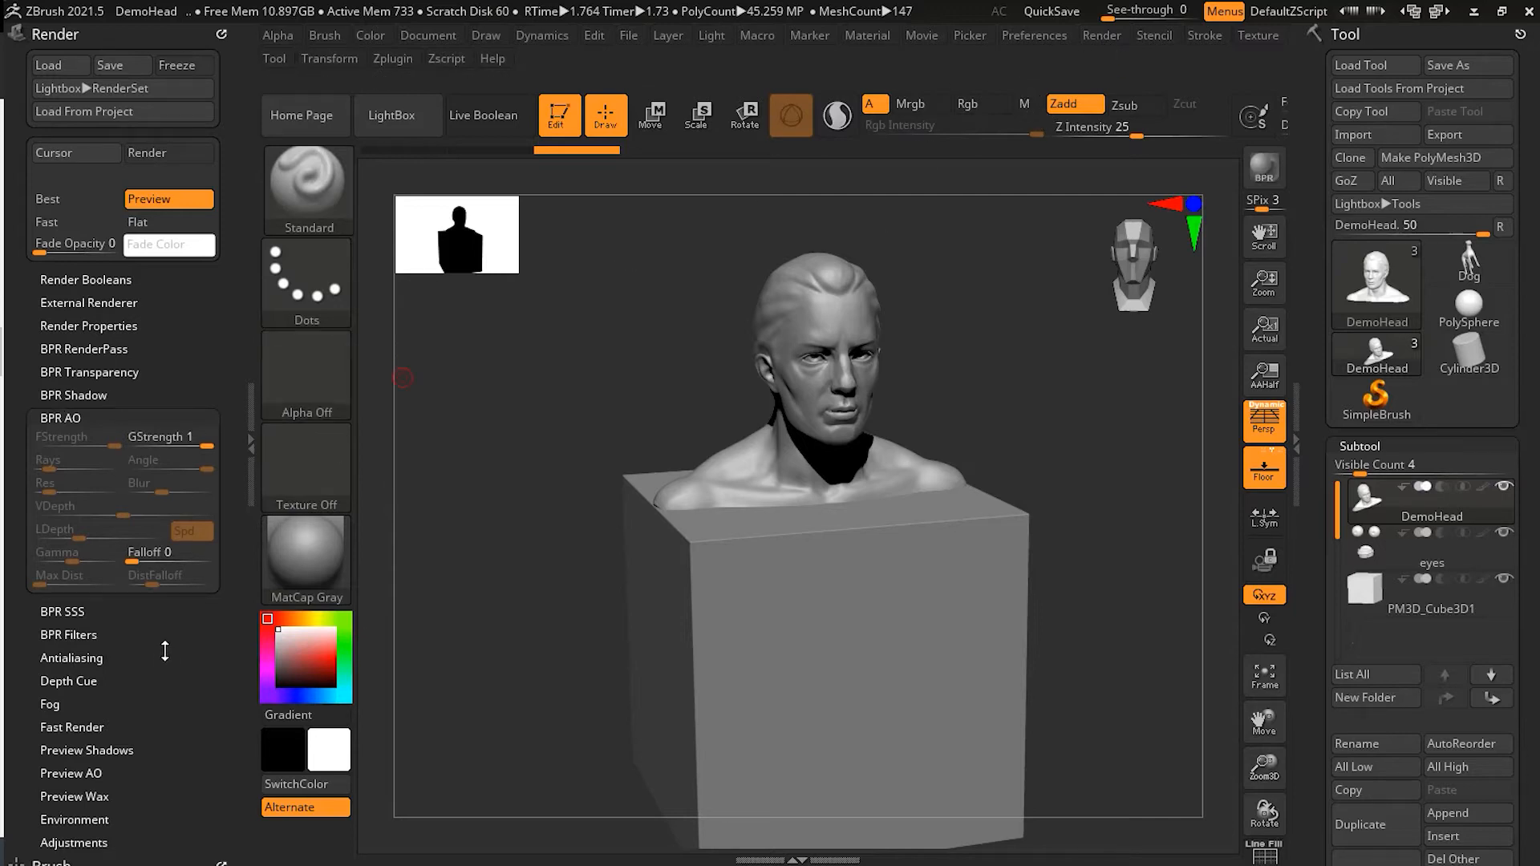
drag(165, 646, 165, 535)
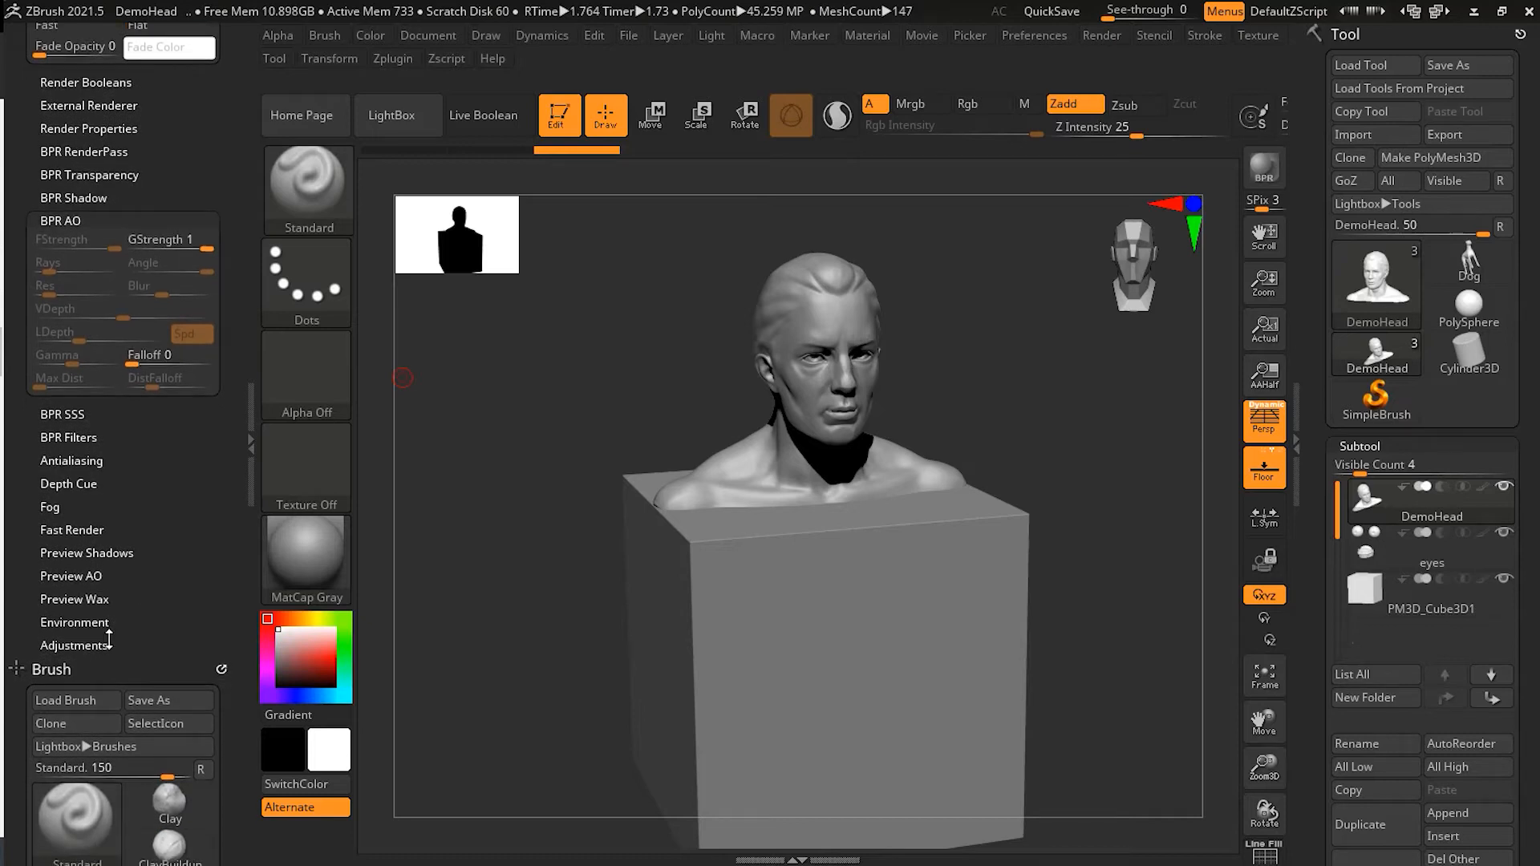
click(79, 576)
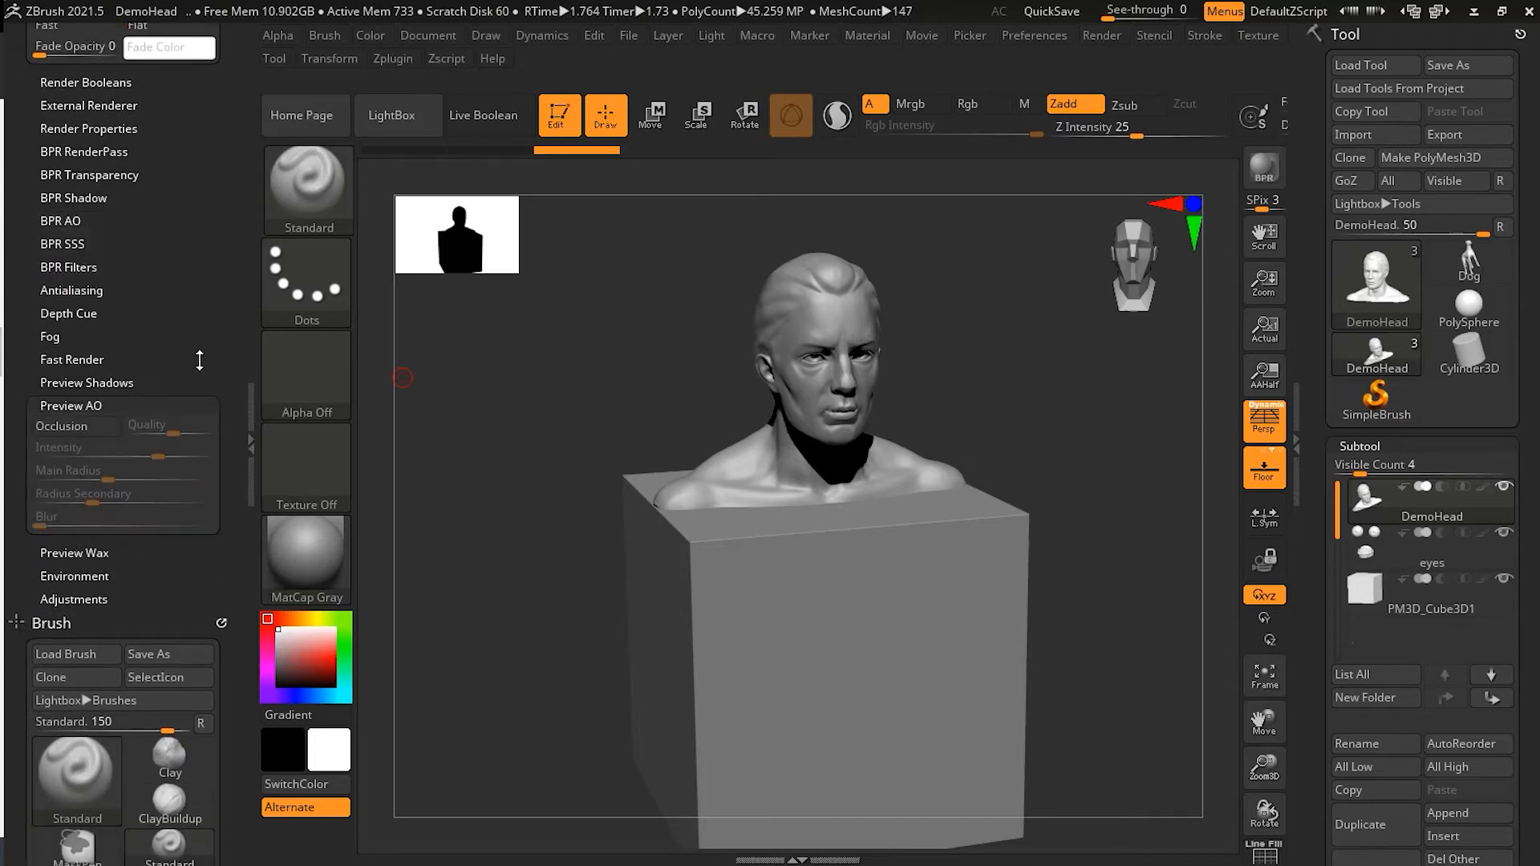
click(97, 465)
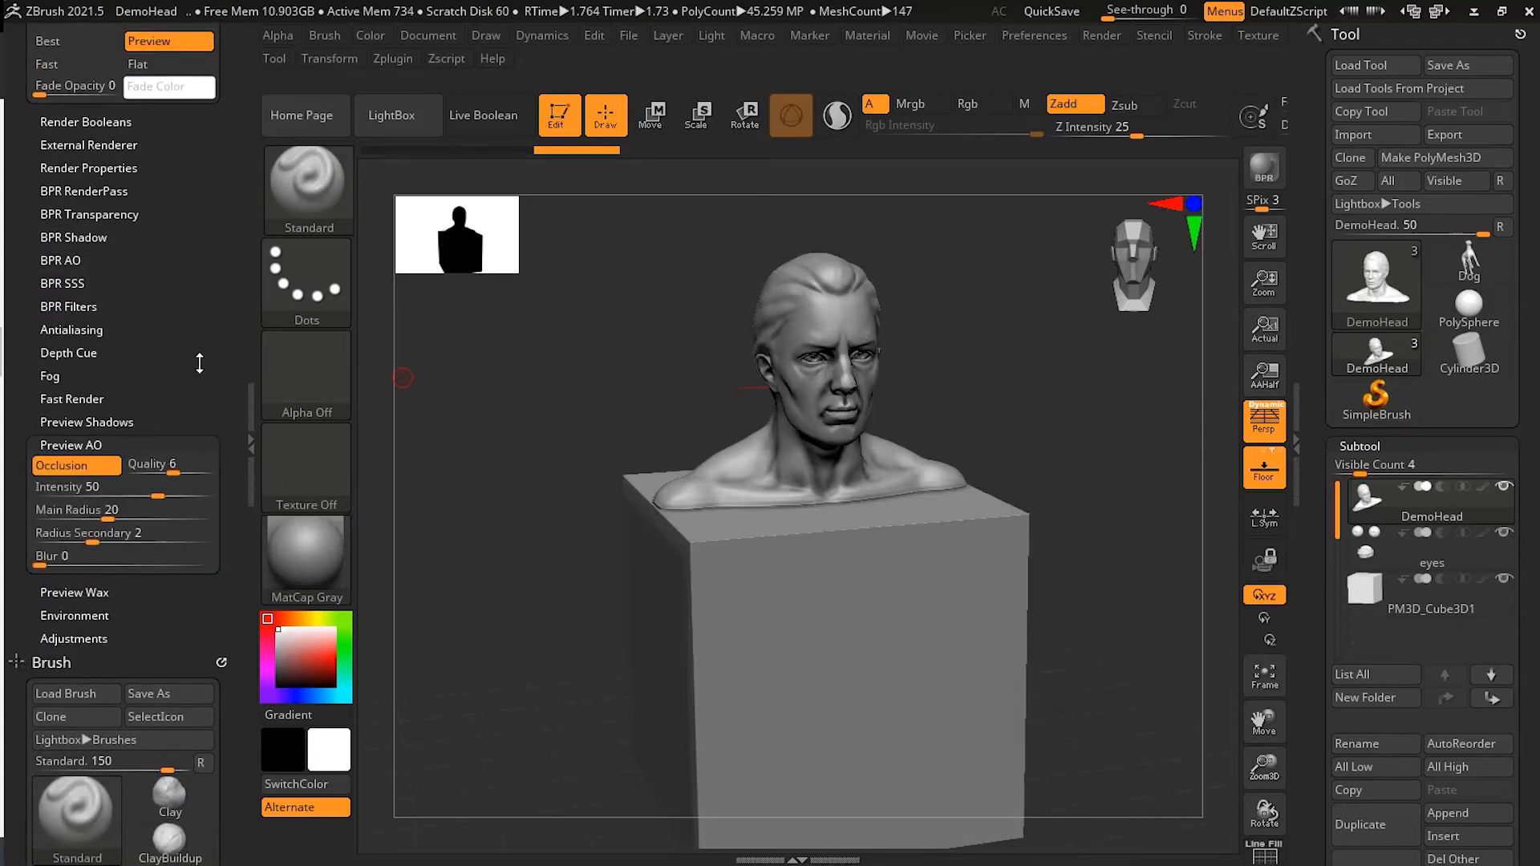
drag(198, 330, 183, 513)
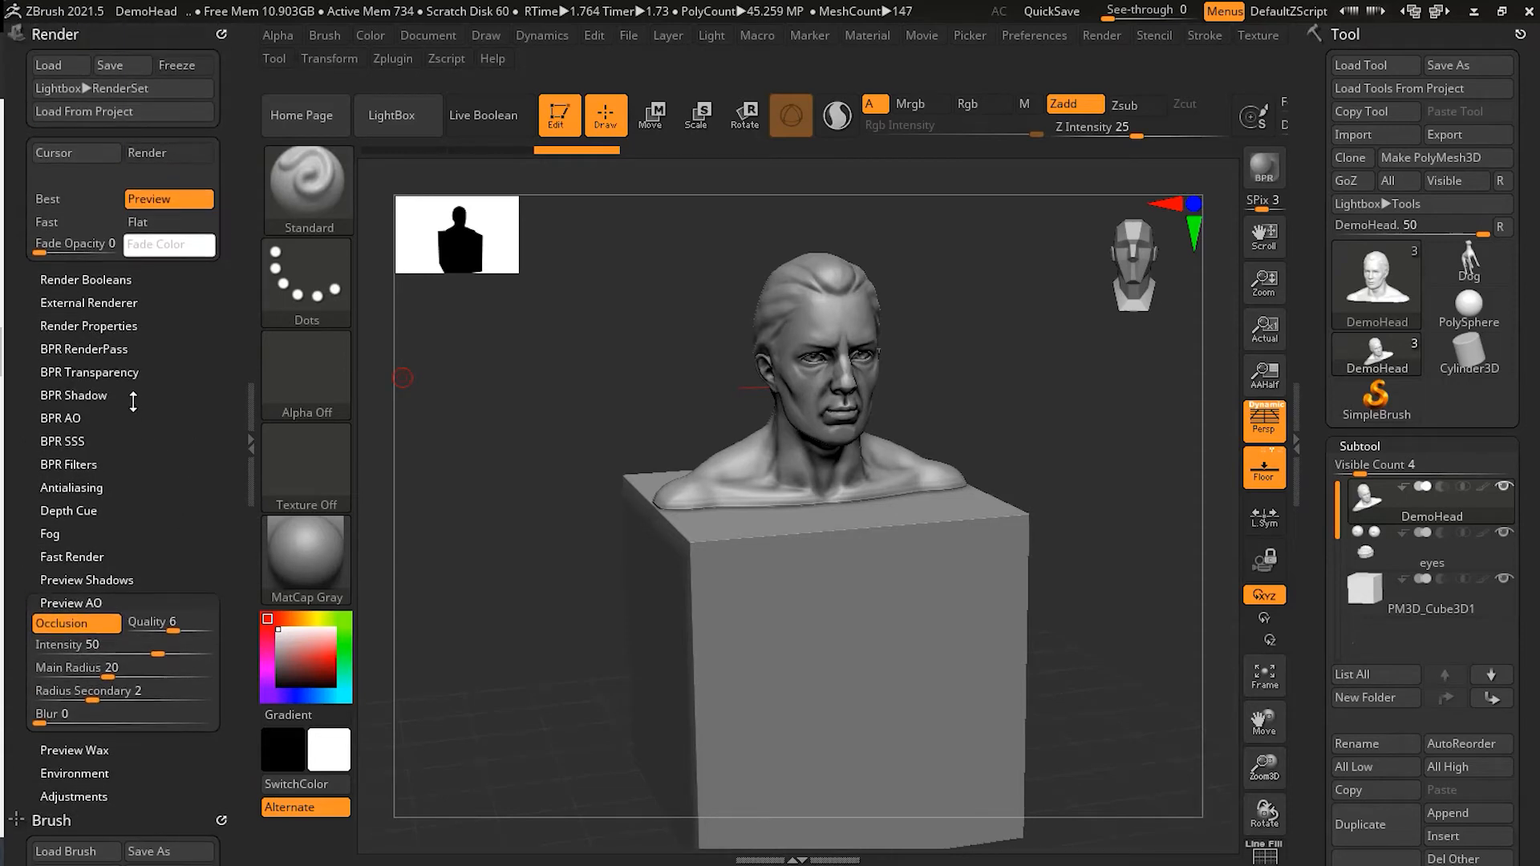
Check the BPR AO settings and run a BPR render of the bust with preview occlusion enabled
click(72, 418)
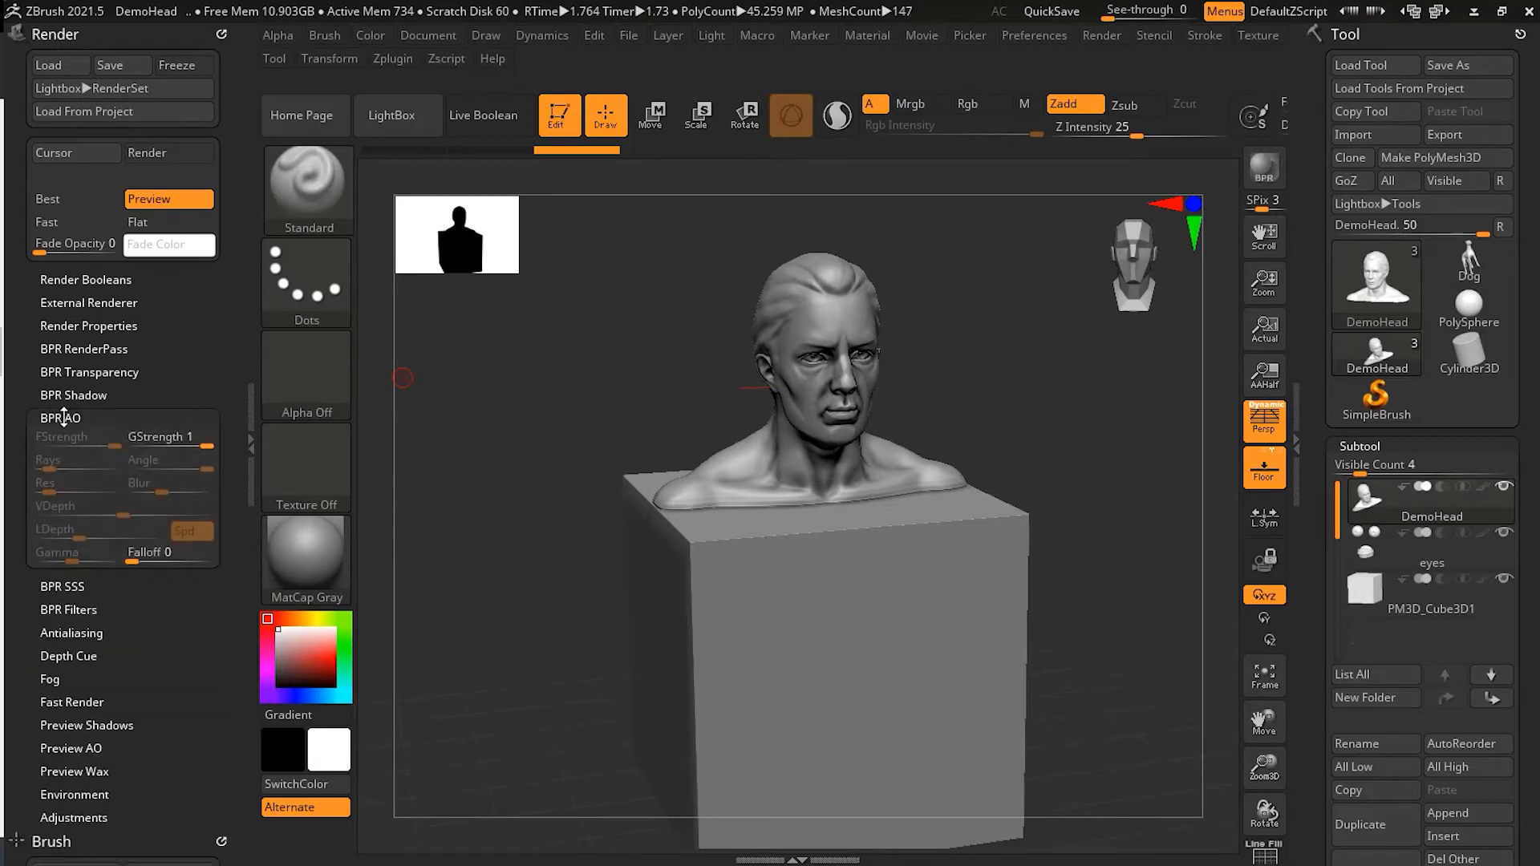
click(73, 418)
click(106, 350)
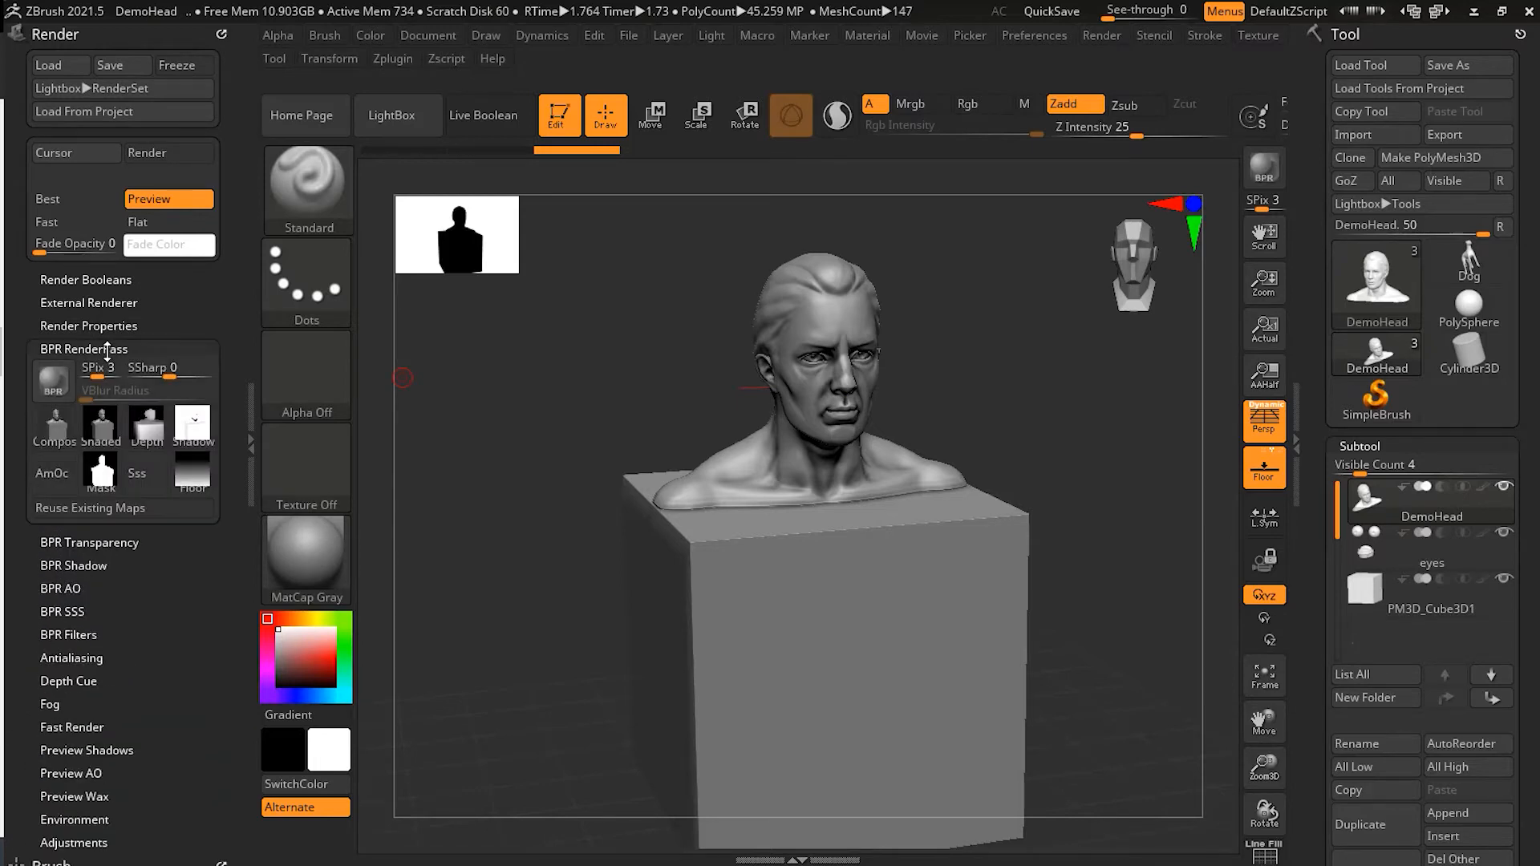
click(63, 390)
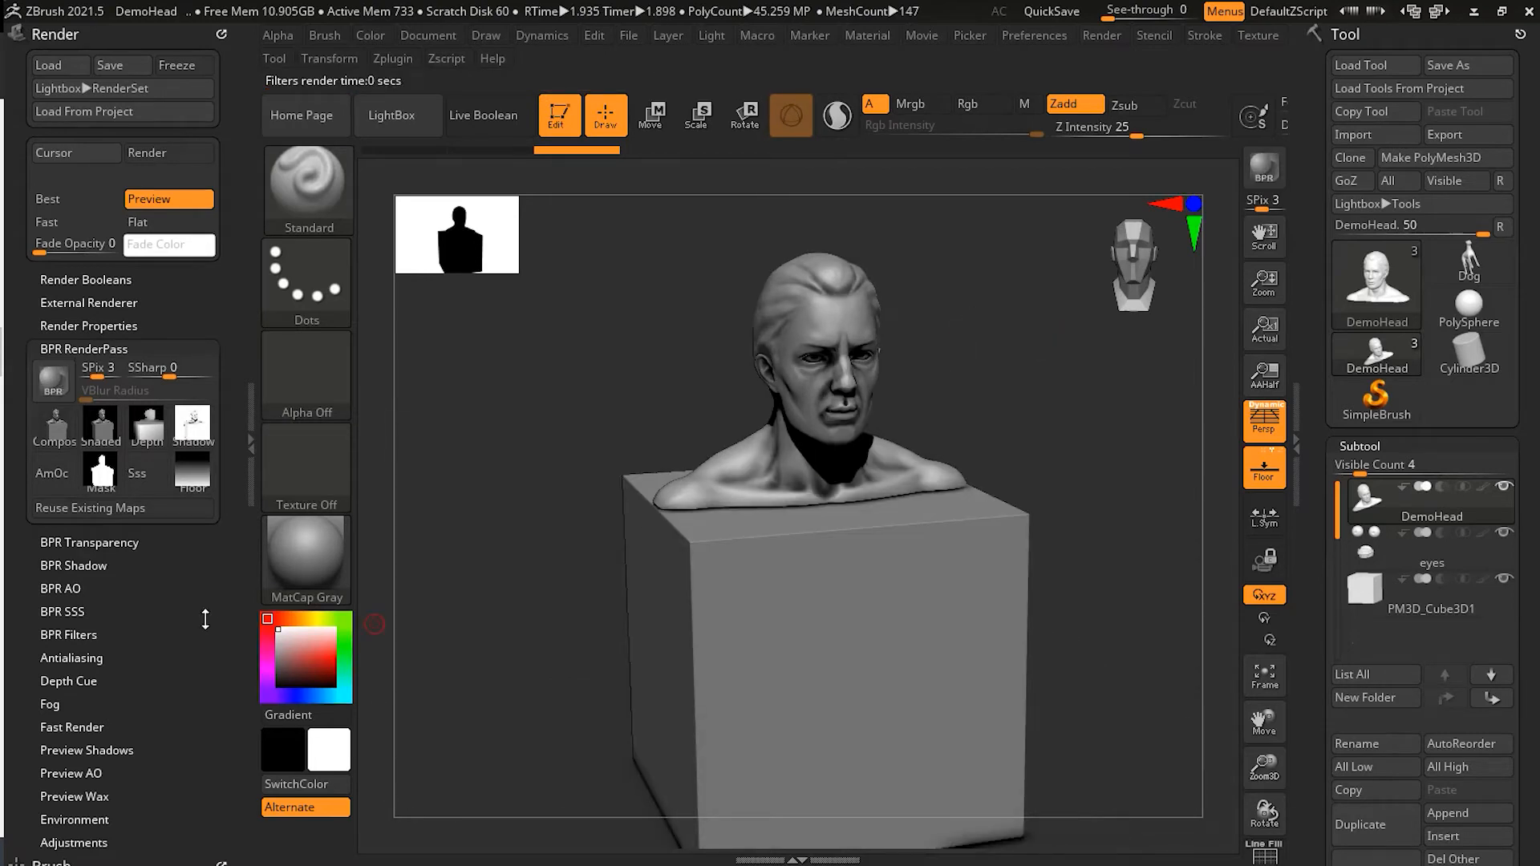
Set the Preview AO values to Intensity 16, Main Radius 25, Blur 3 and Quality 8
drag(205, 620, 207, 562)
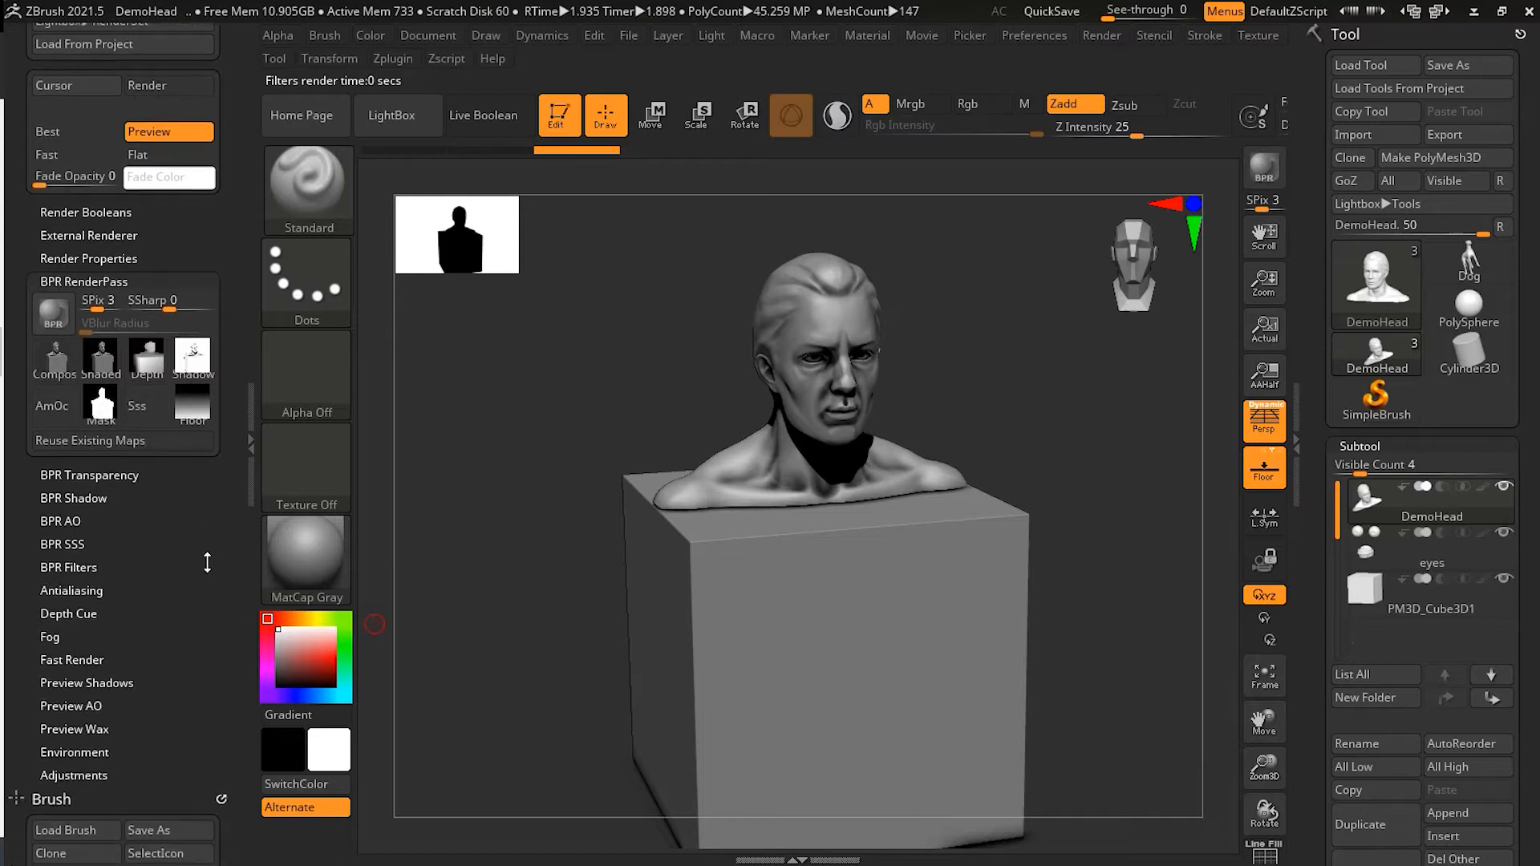
click(96, 704)
drag(193, 455, 193, 522)
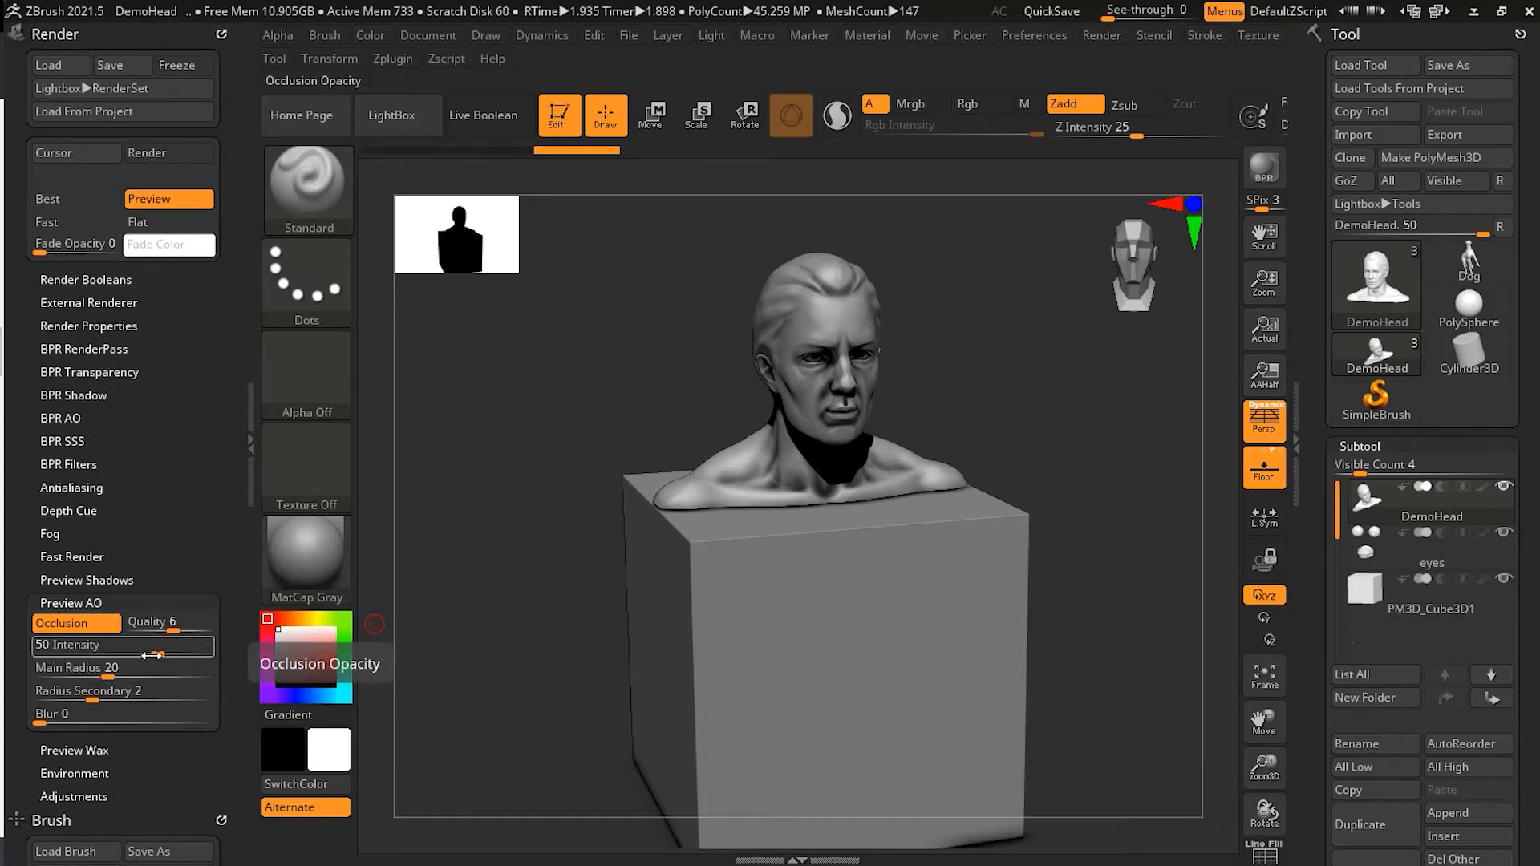
mouse_move(152, 656)
mouse_down()
mouse_move(98, 655)
mouse_move(118, 678)
mouse_up()
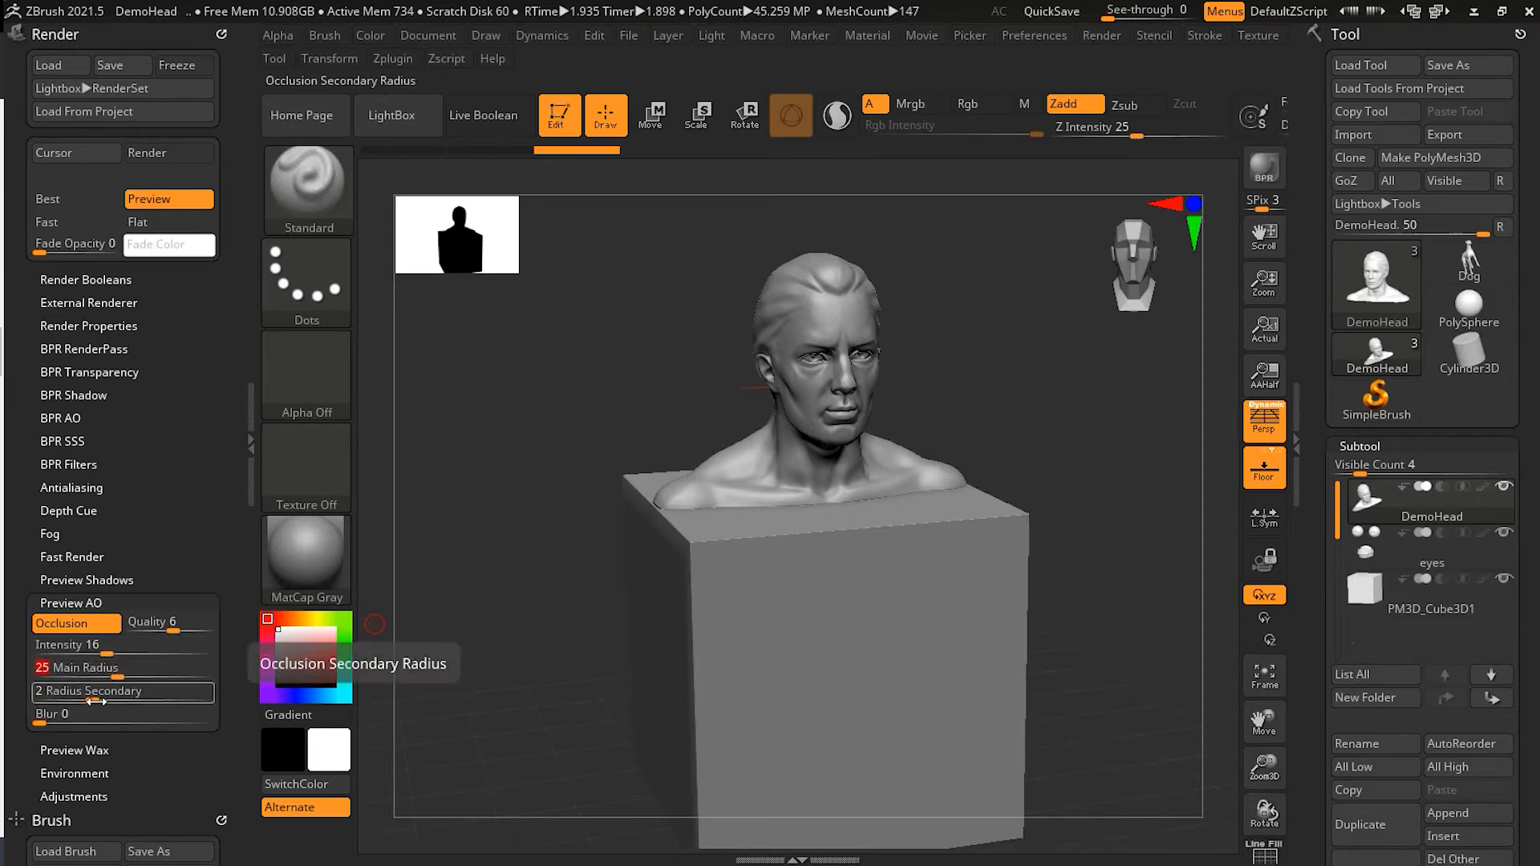
drag(49, 724, 54, 725)
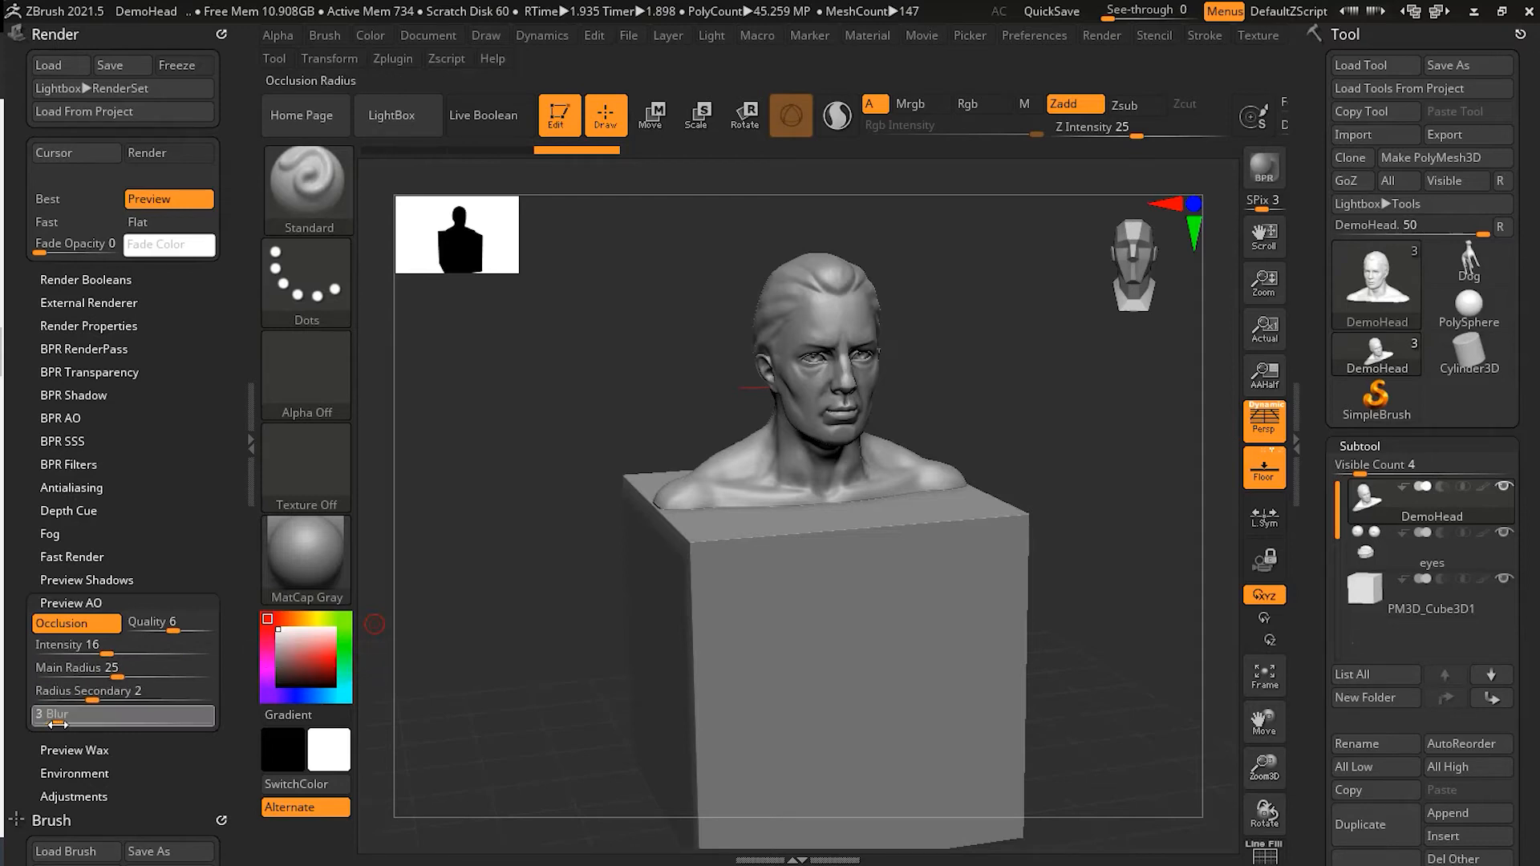
drag(172, 630, 198, 537)
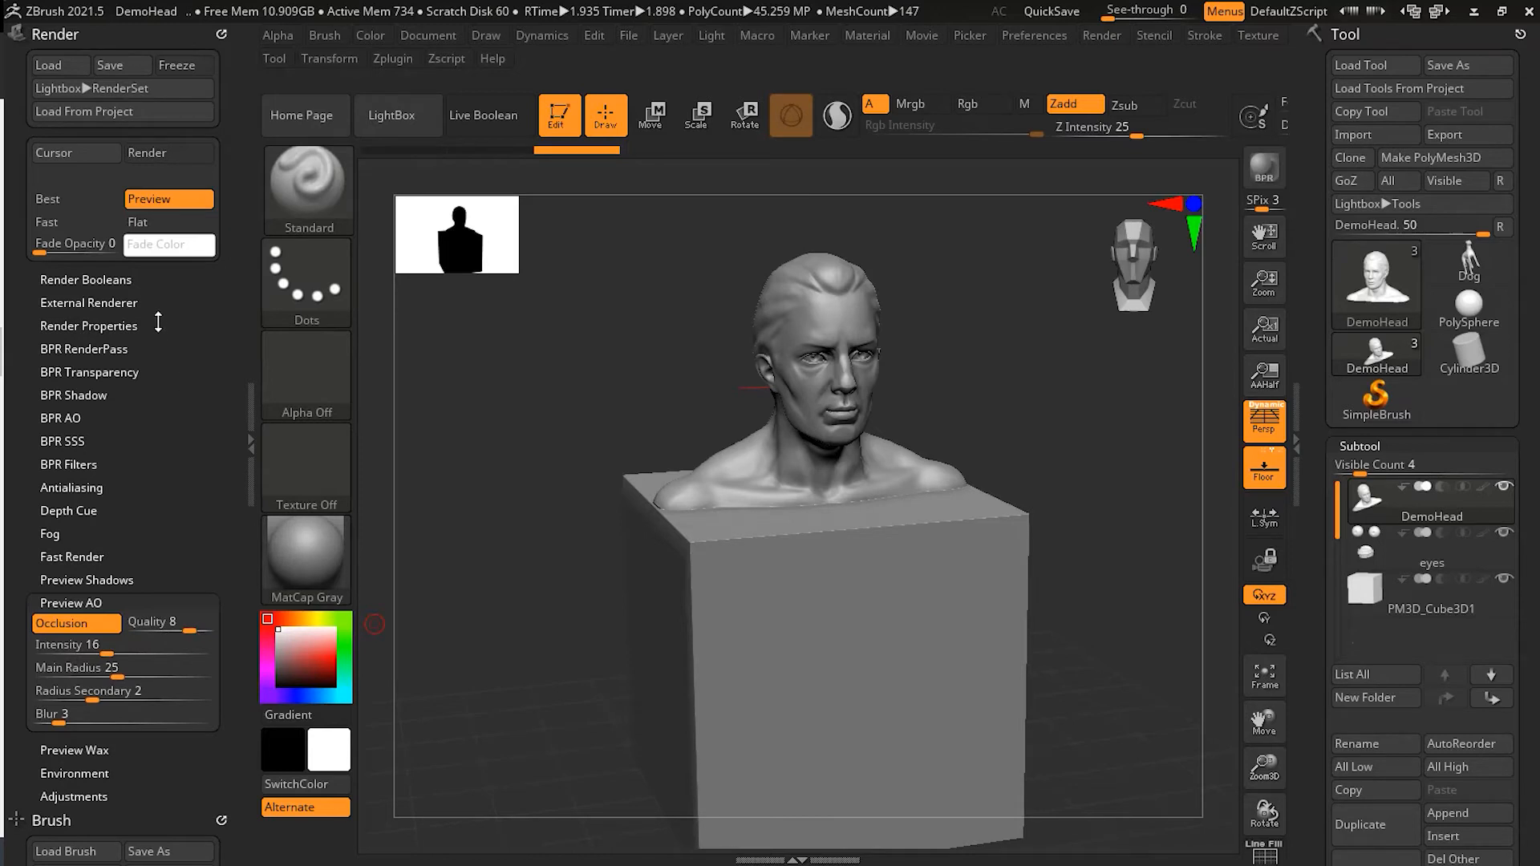
Render the bust again with BPR using the adjusted Preview AO settings
click(76, 419)
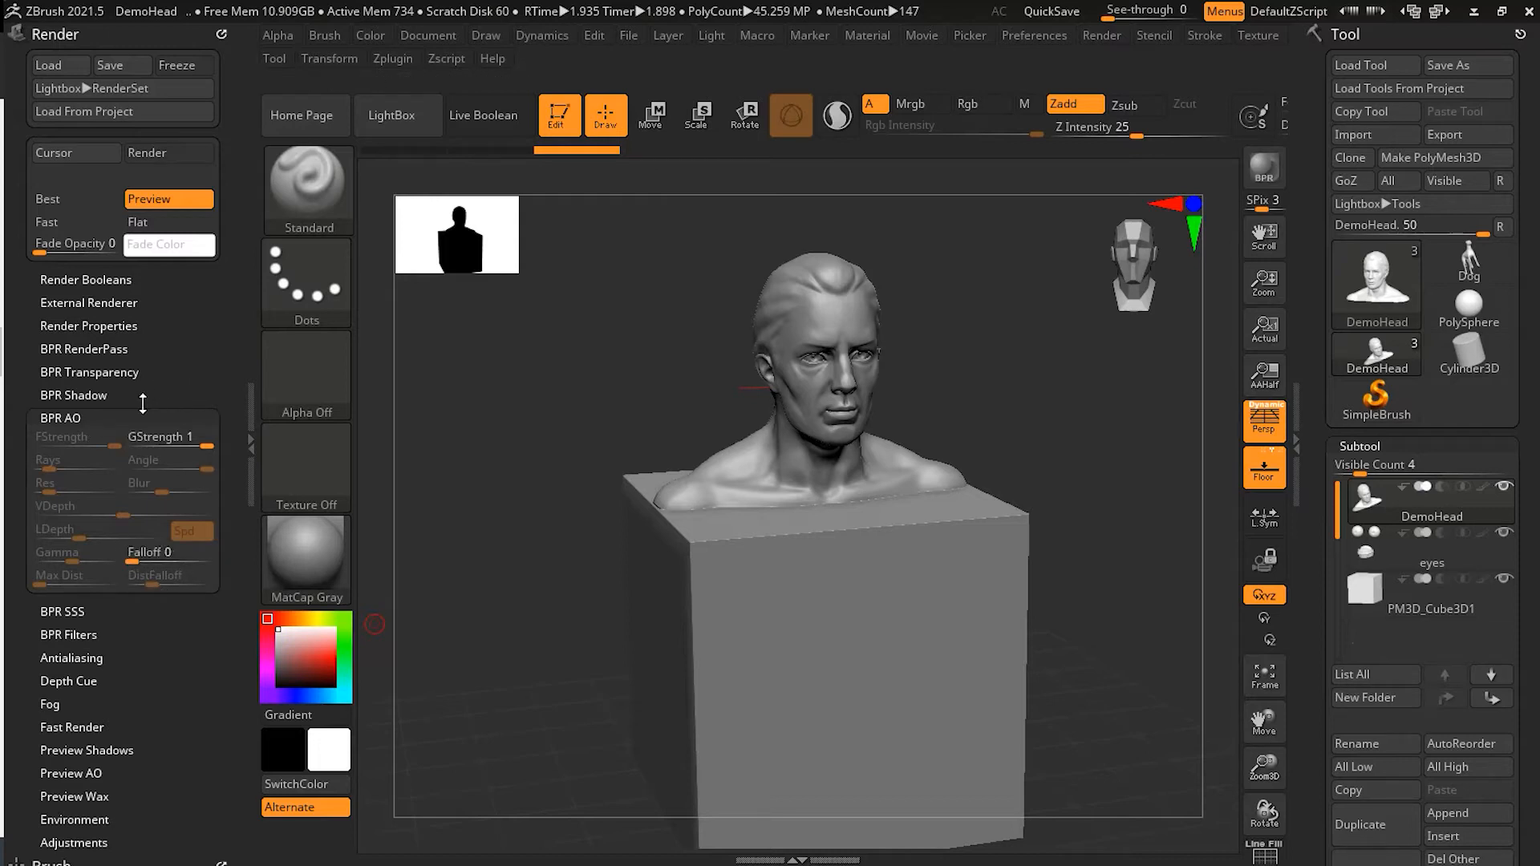
click(72, 417)
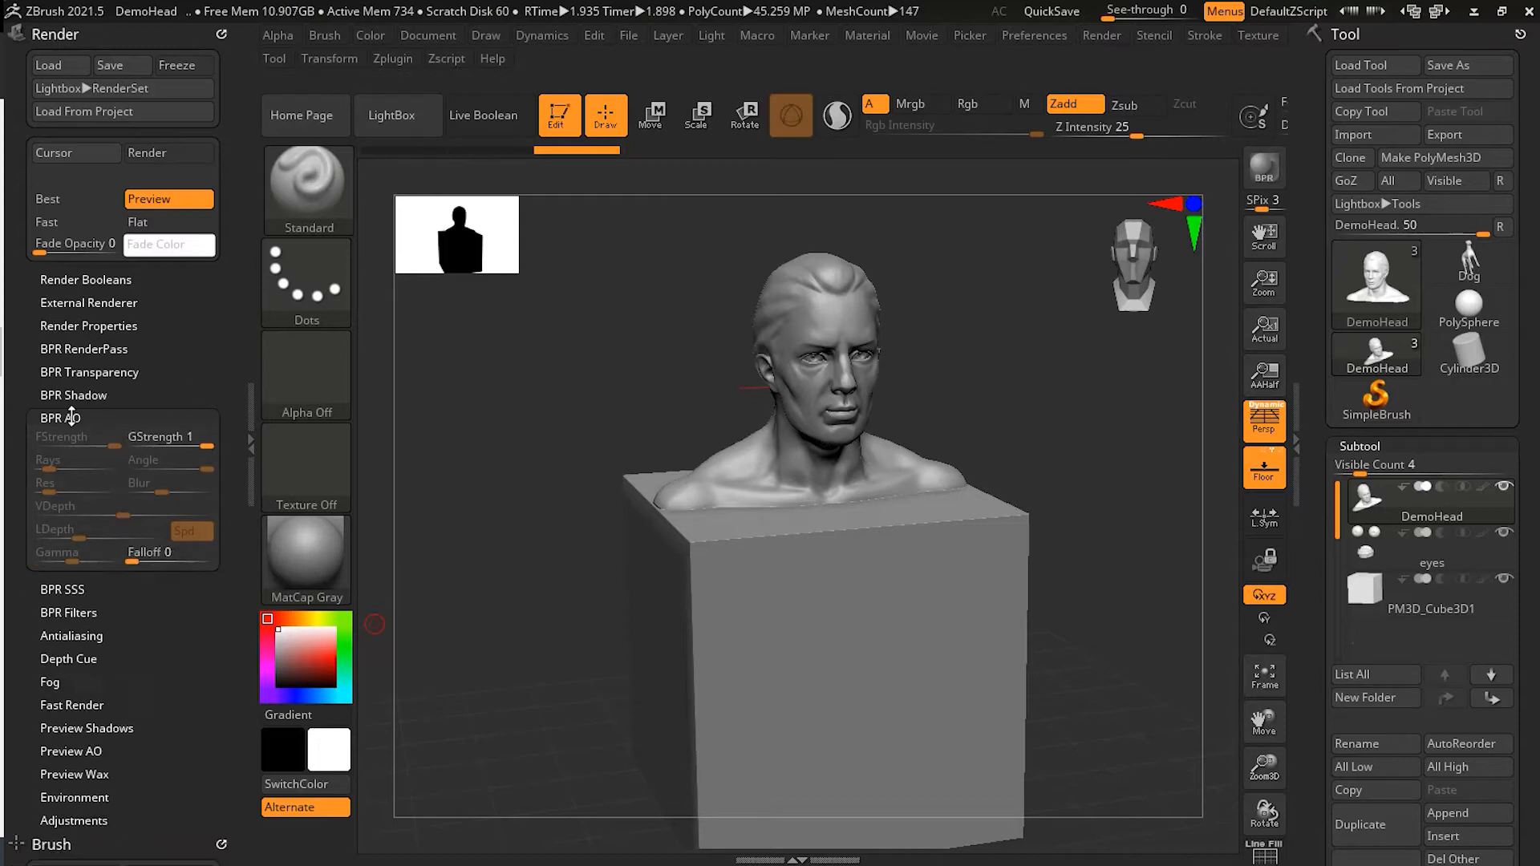
click(93, 351)
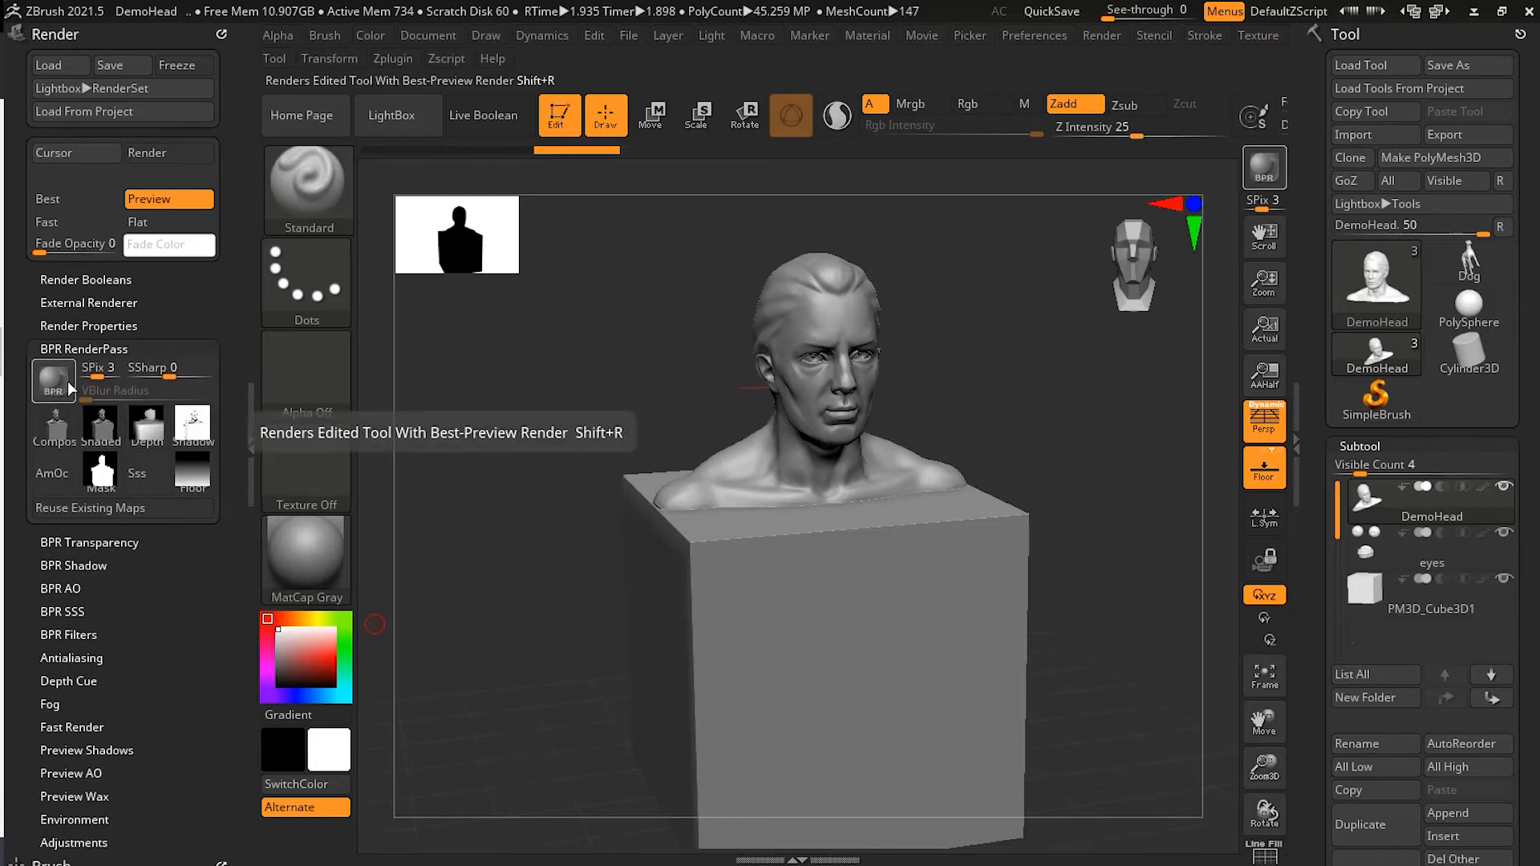
click(67, 381)
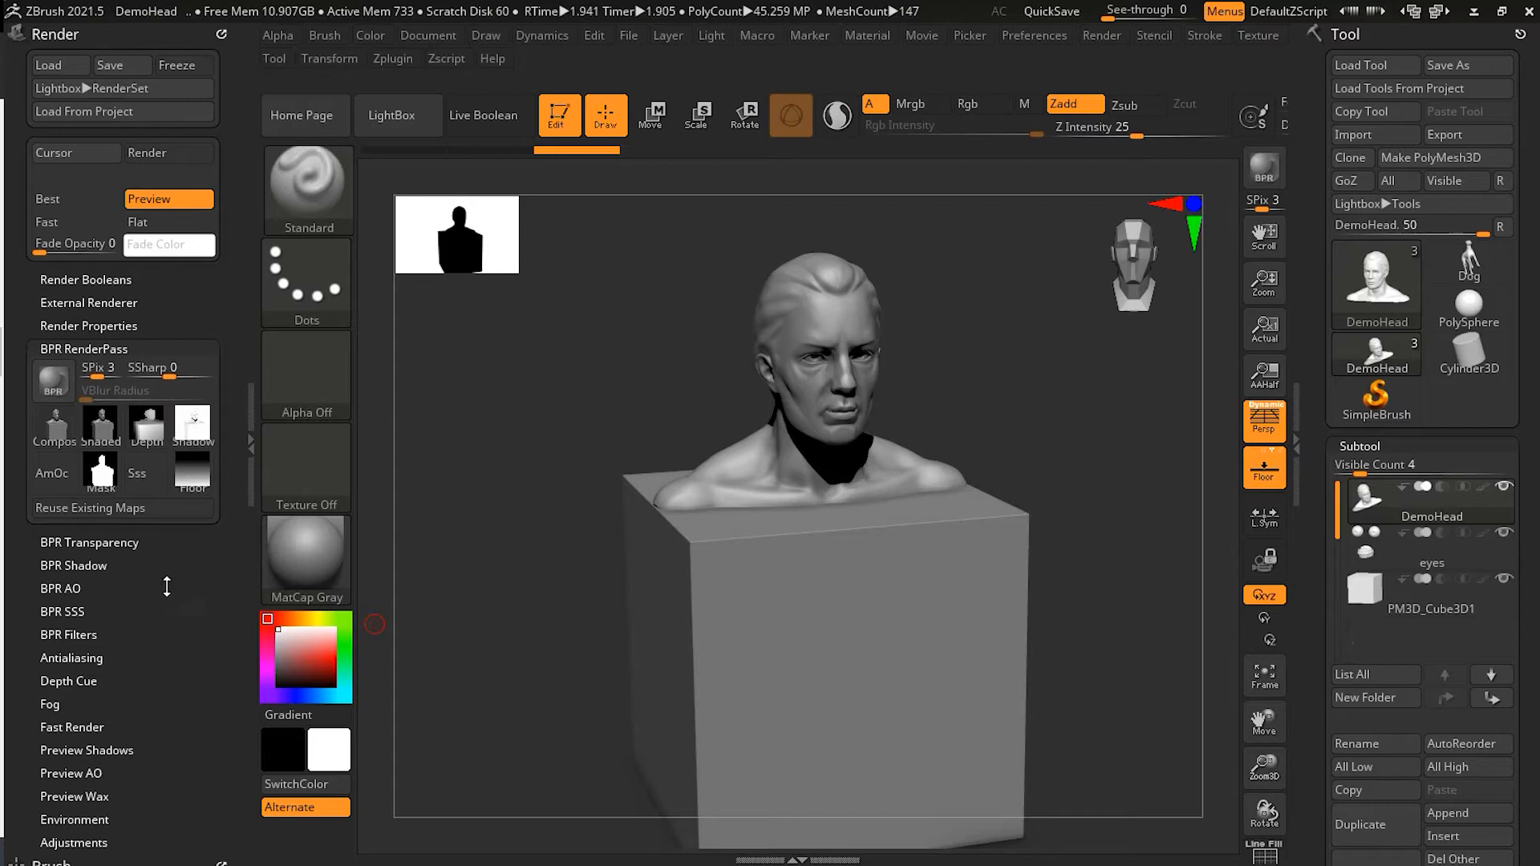
Set the BPR Shadow Rays and Angle both to 48 and re-render the bust with BPR
scroll(141, 571, down, 1)
click(103, 552)
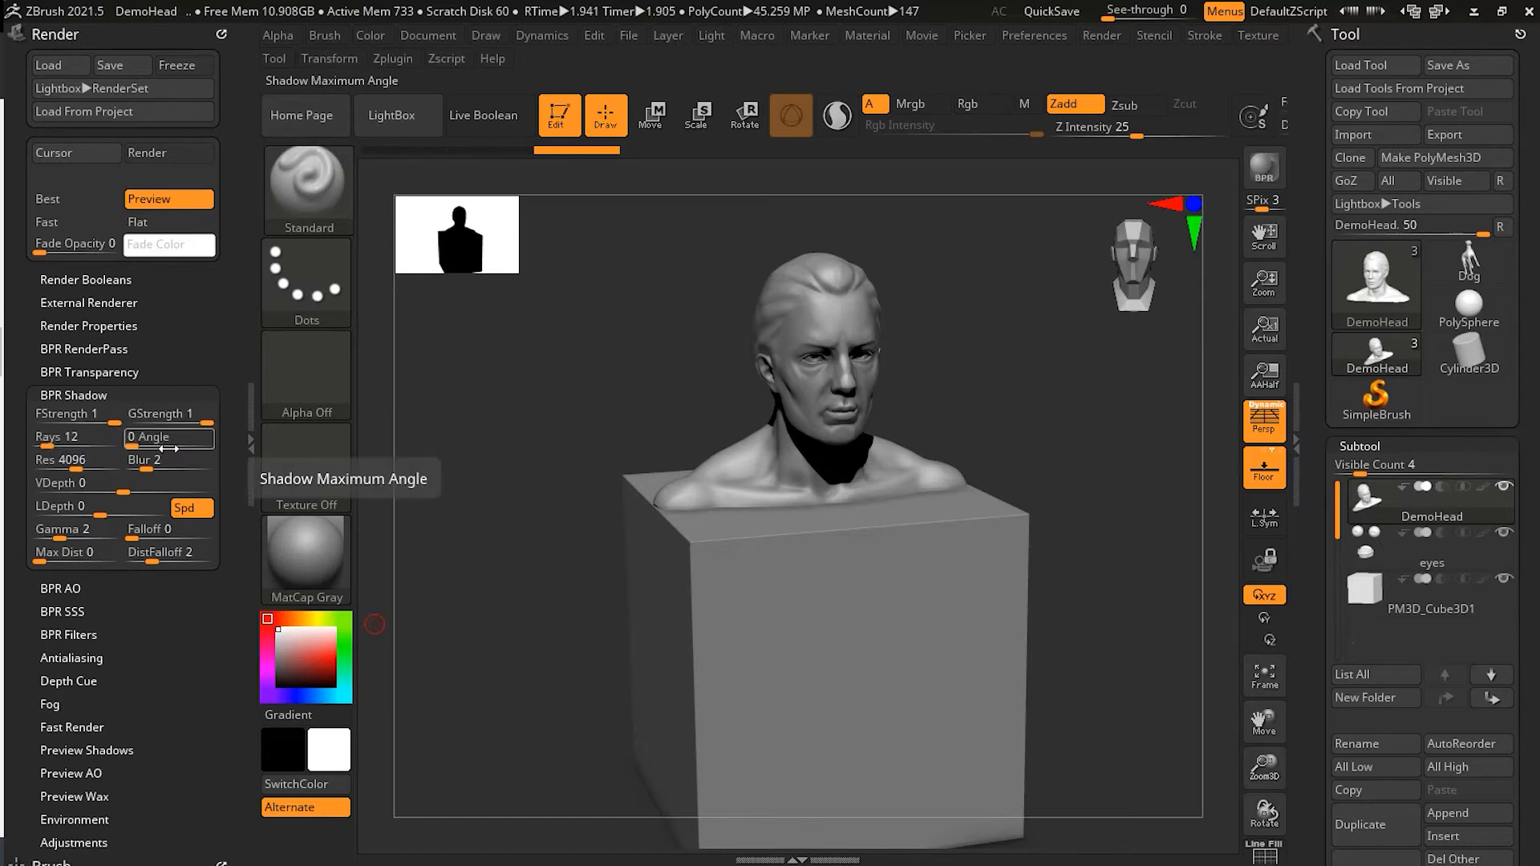
click(69, 437)
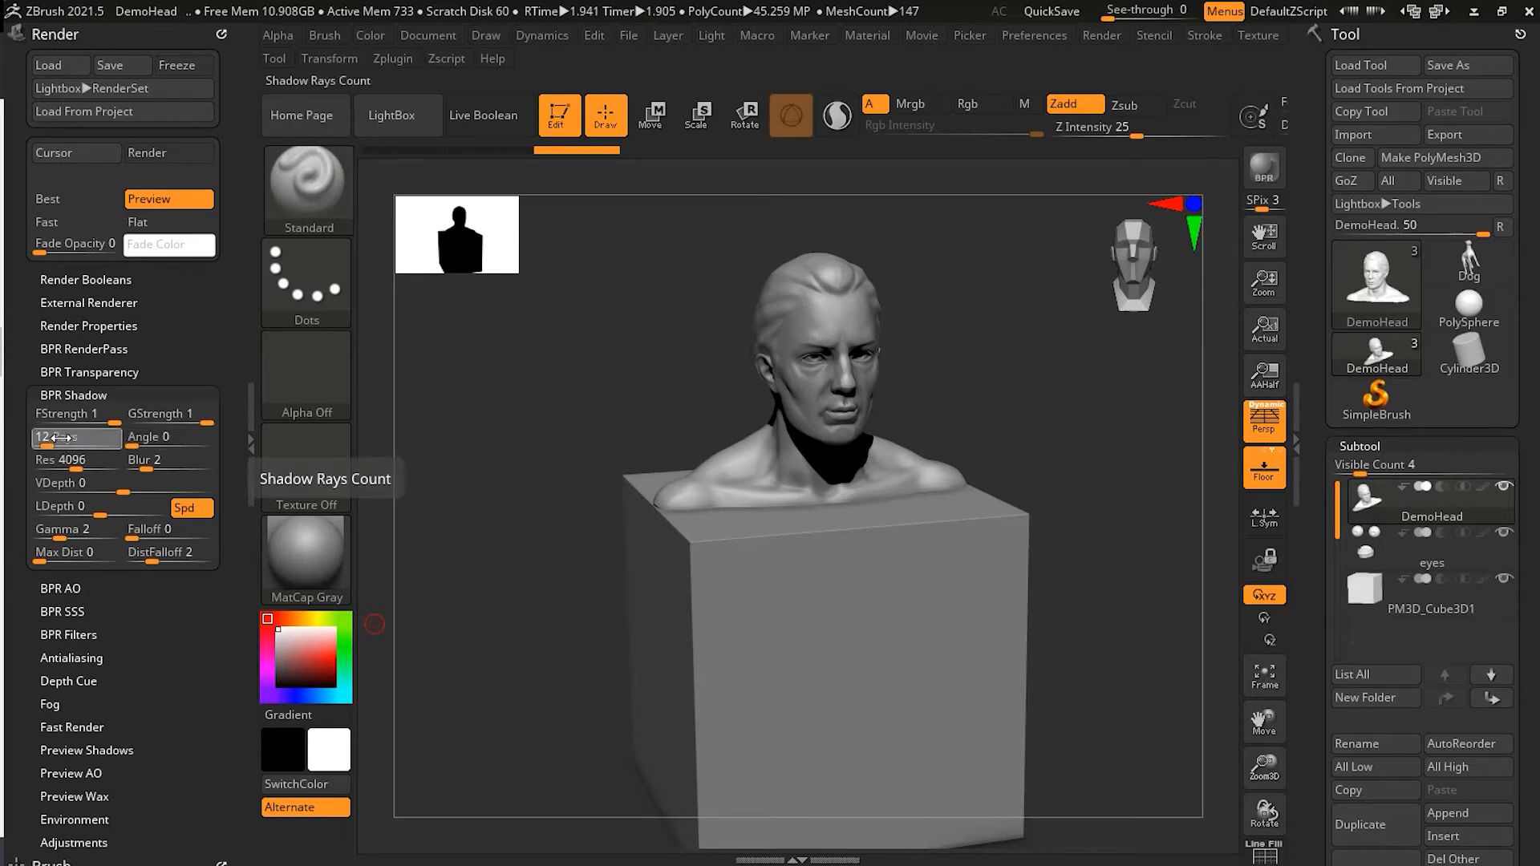
text(48)
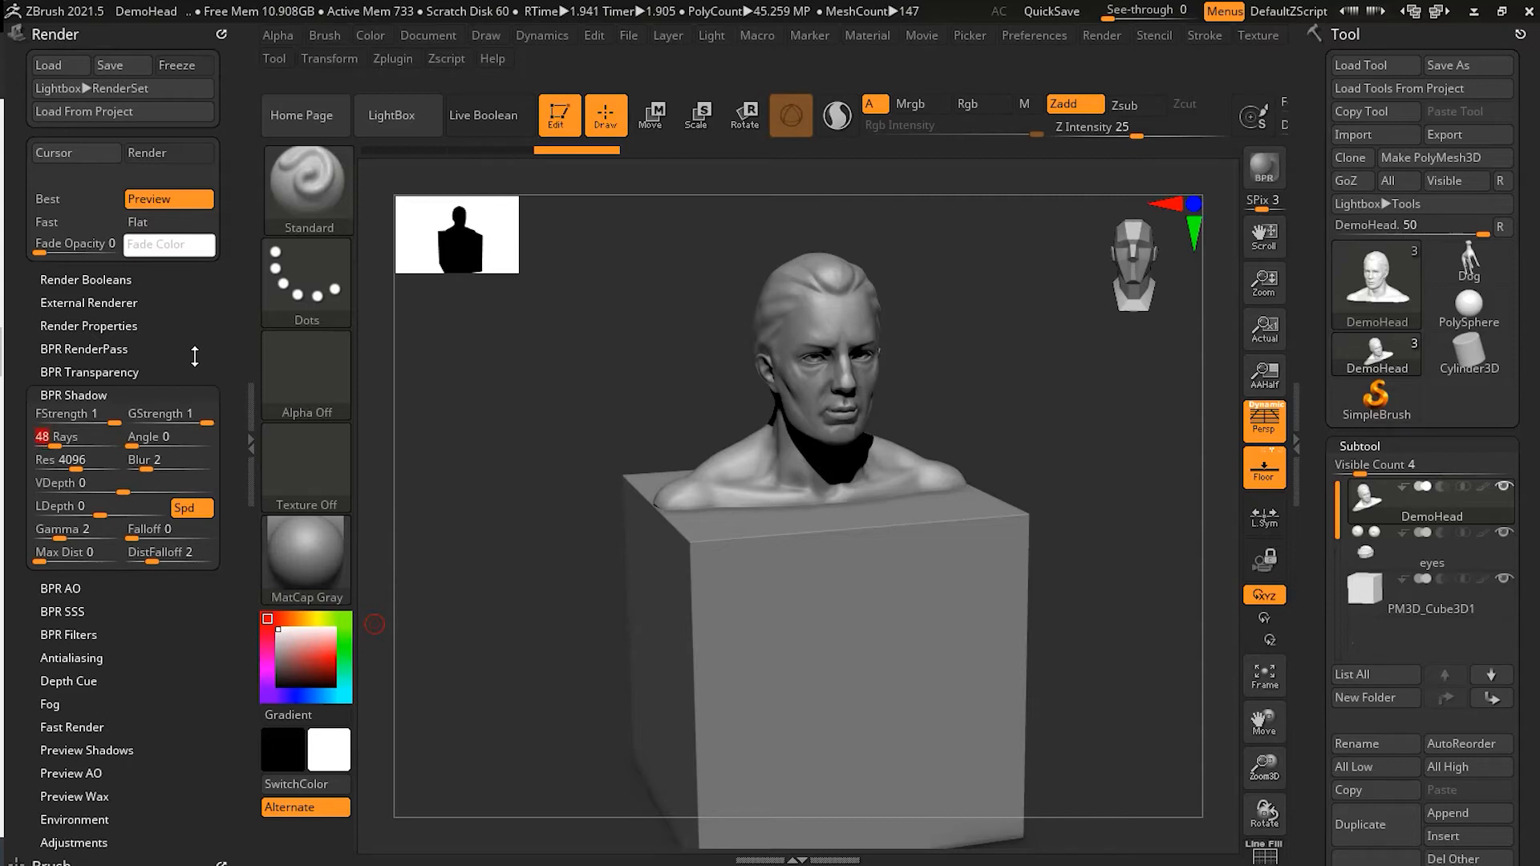
click(148, 437)
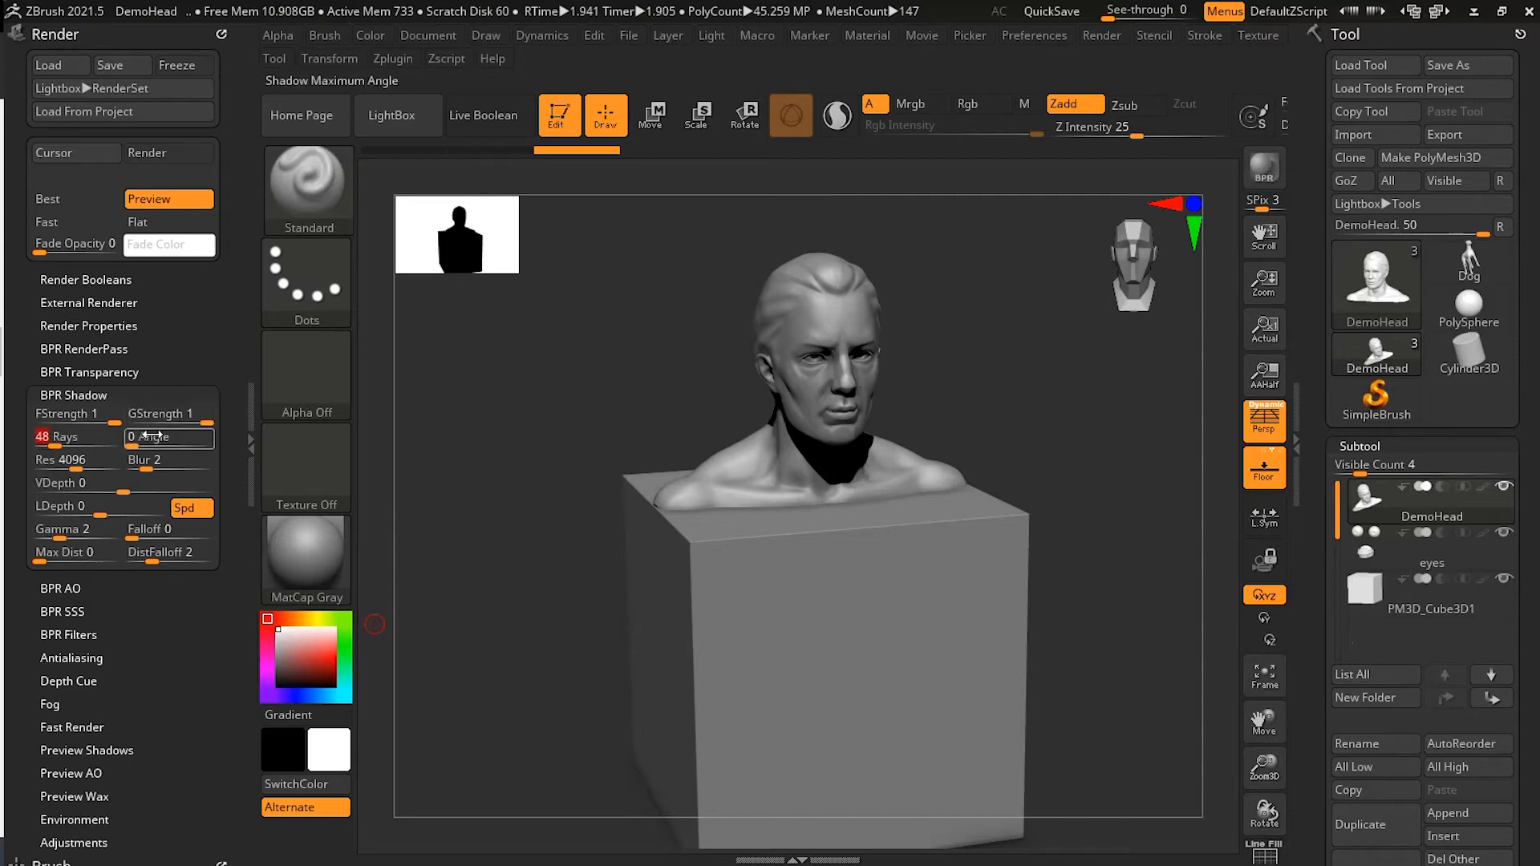
text(48)
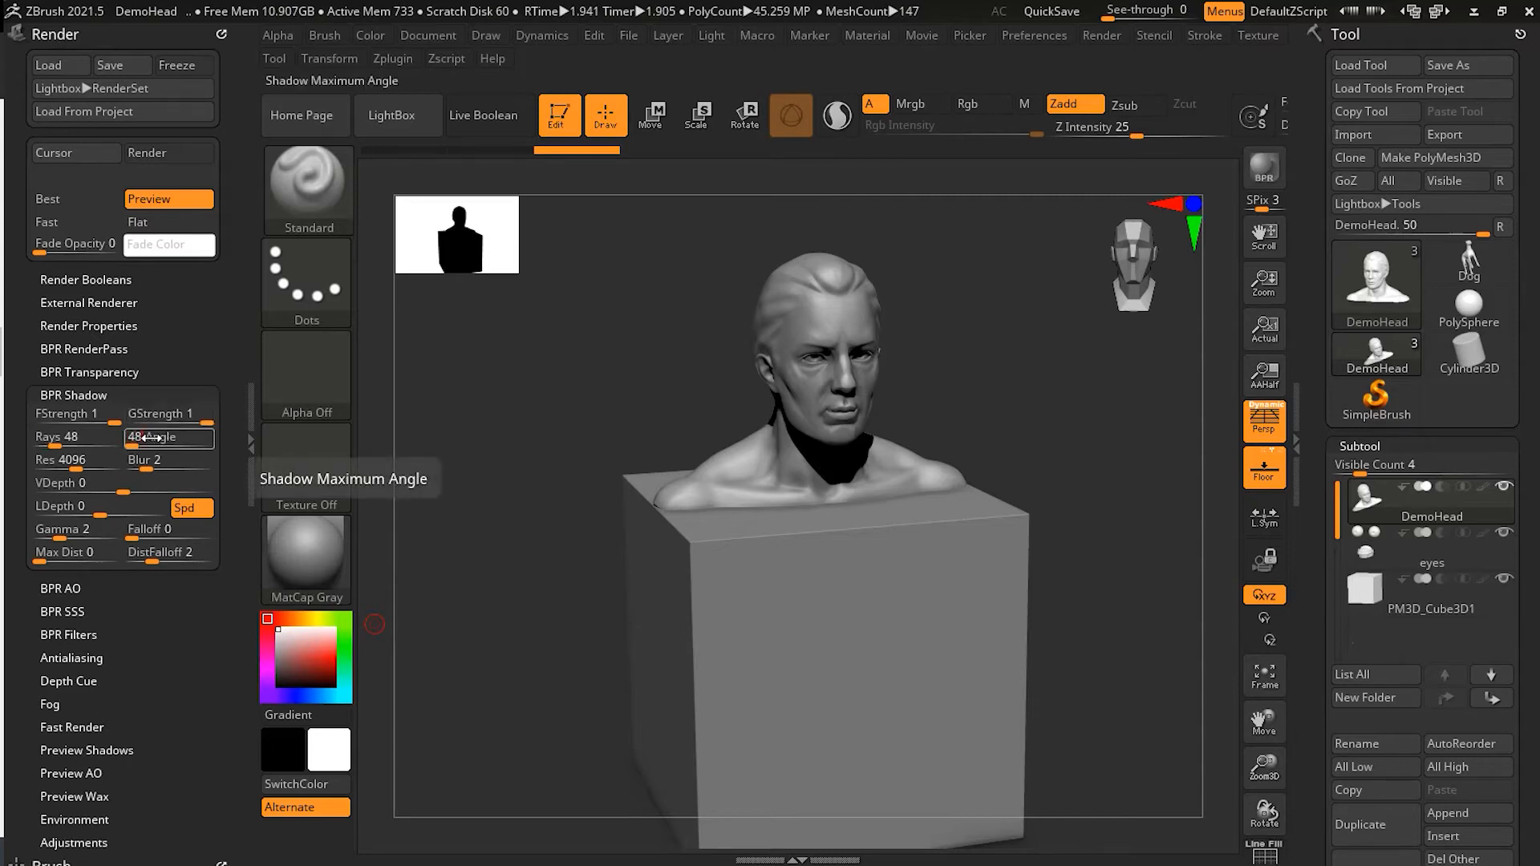
key(Return)
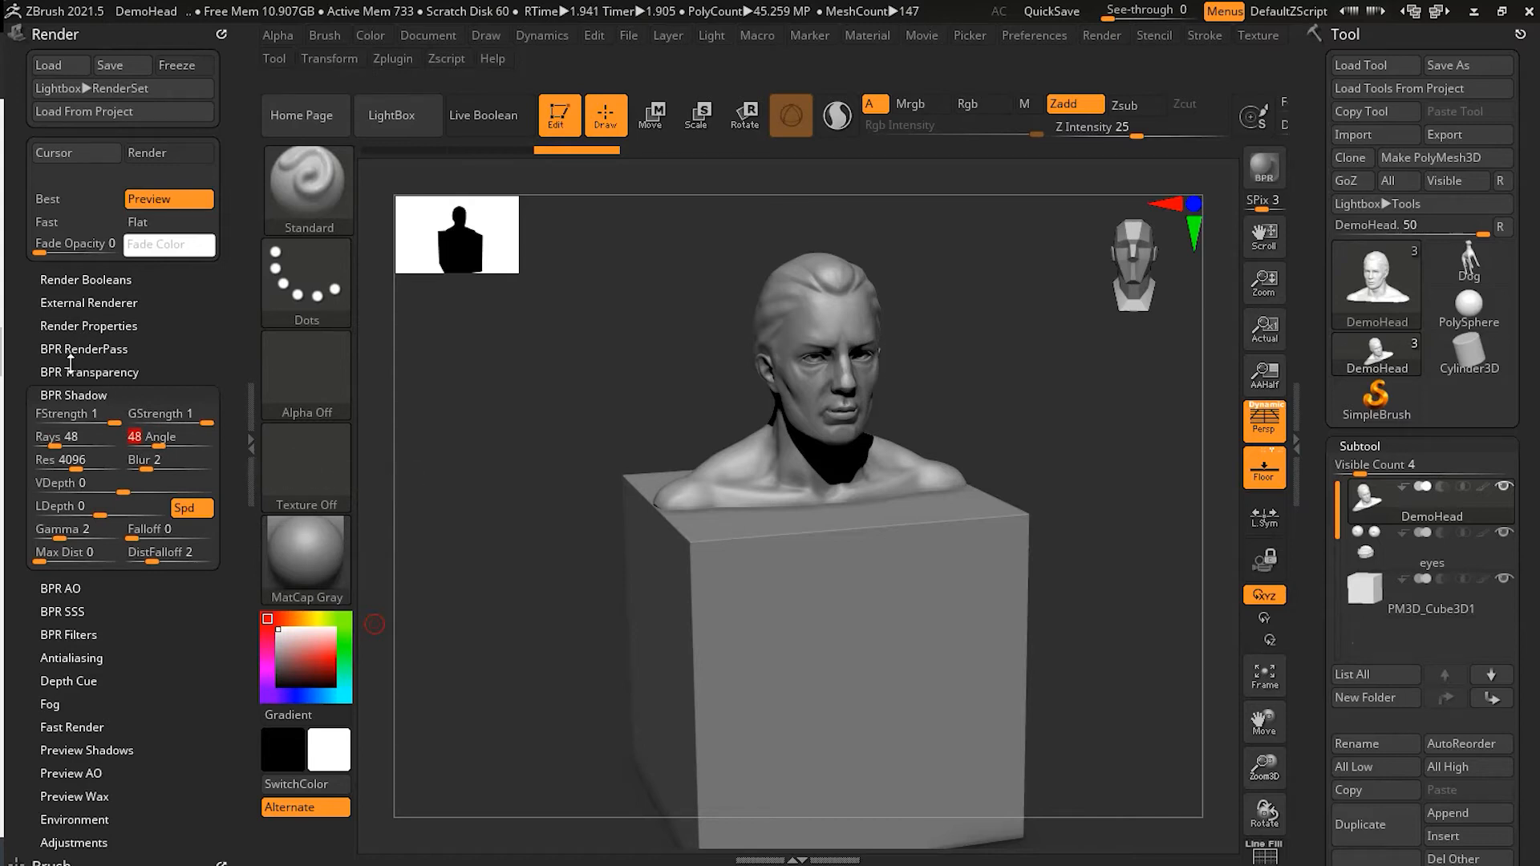
click(71, 349)
click(61, 376)
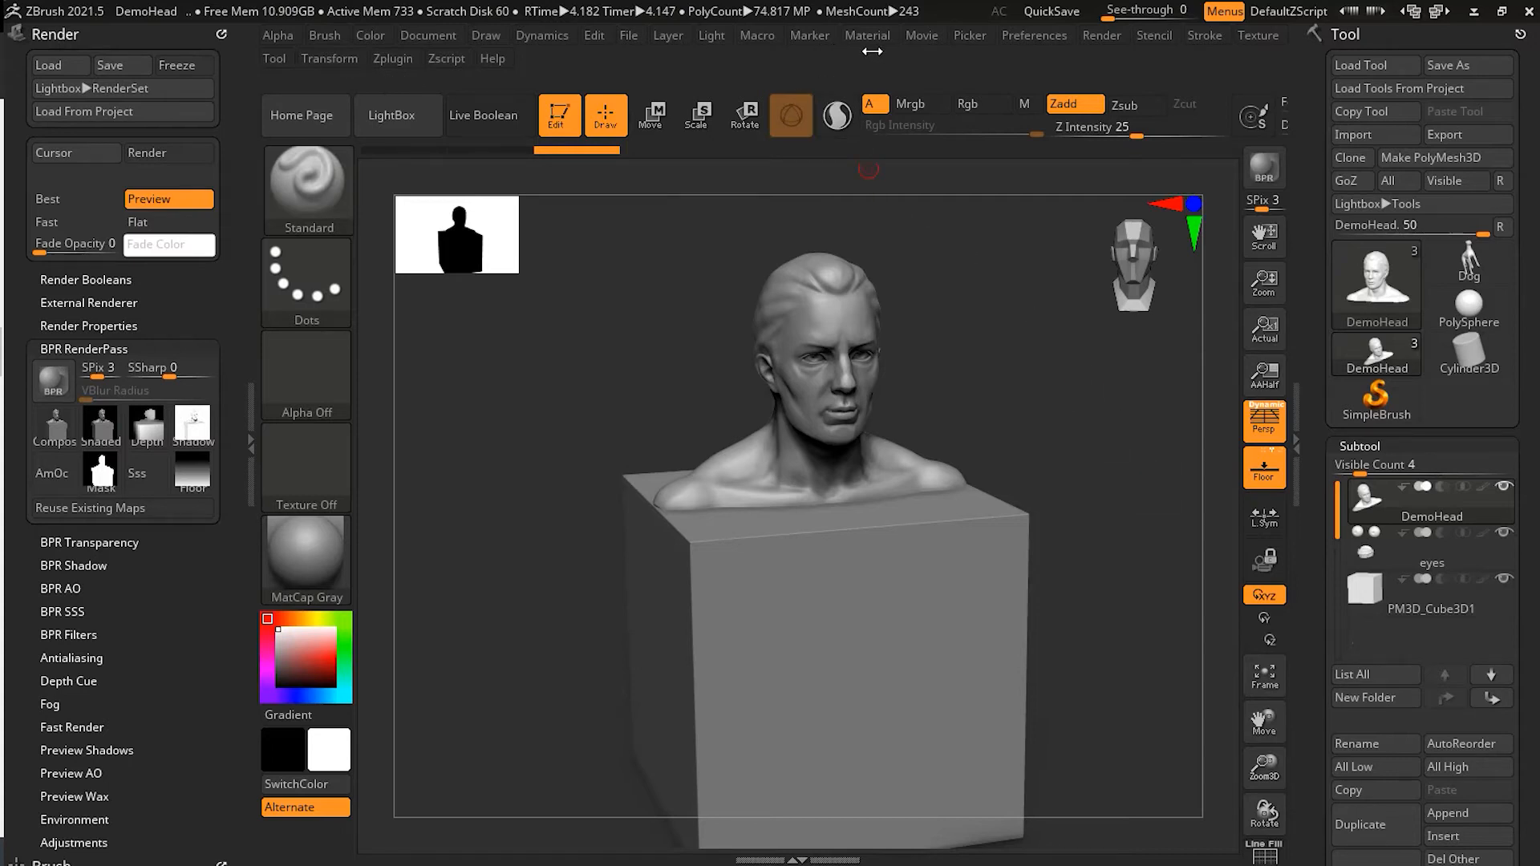
Reposition the active light on the Light Placement sphere to the upper edge of the sphere
click(711, 35)
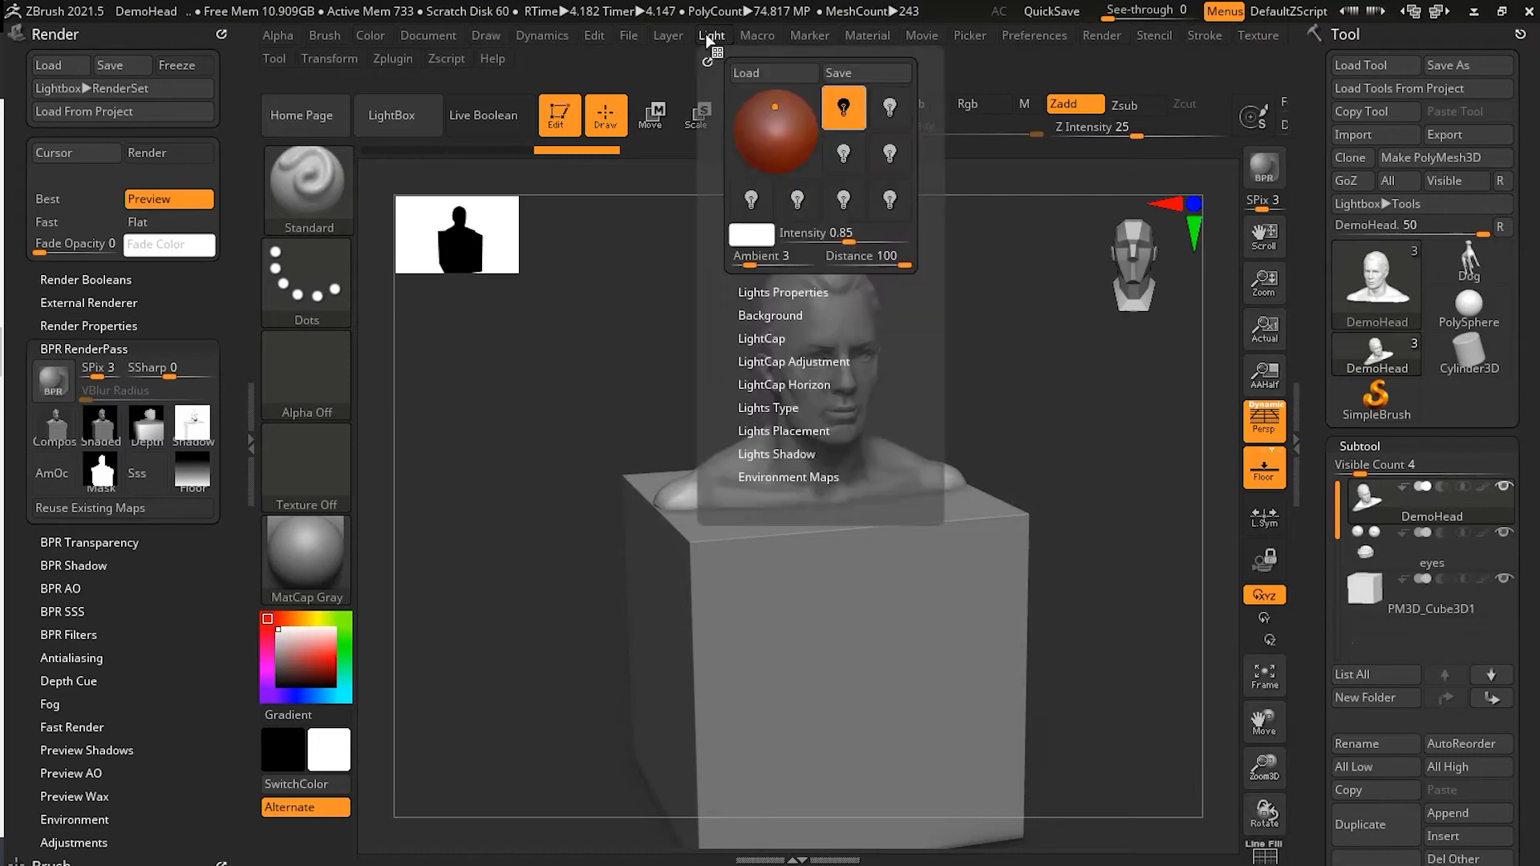
click(776, 106)
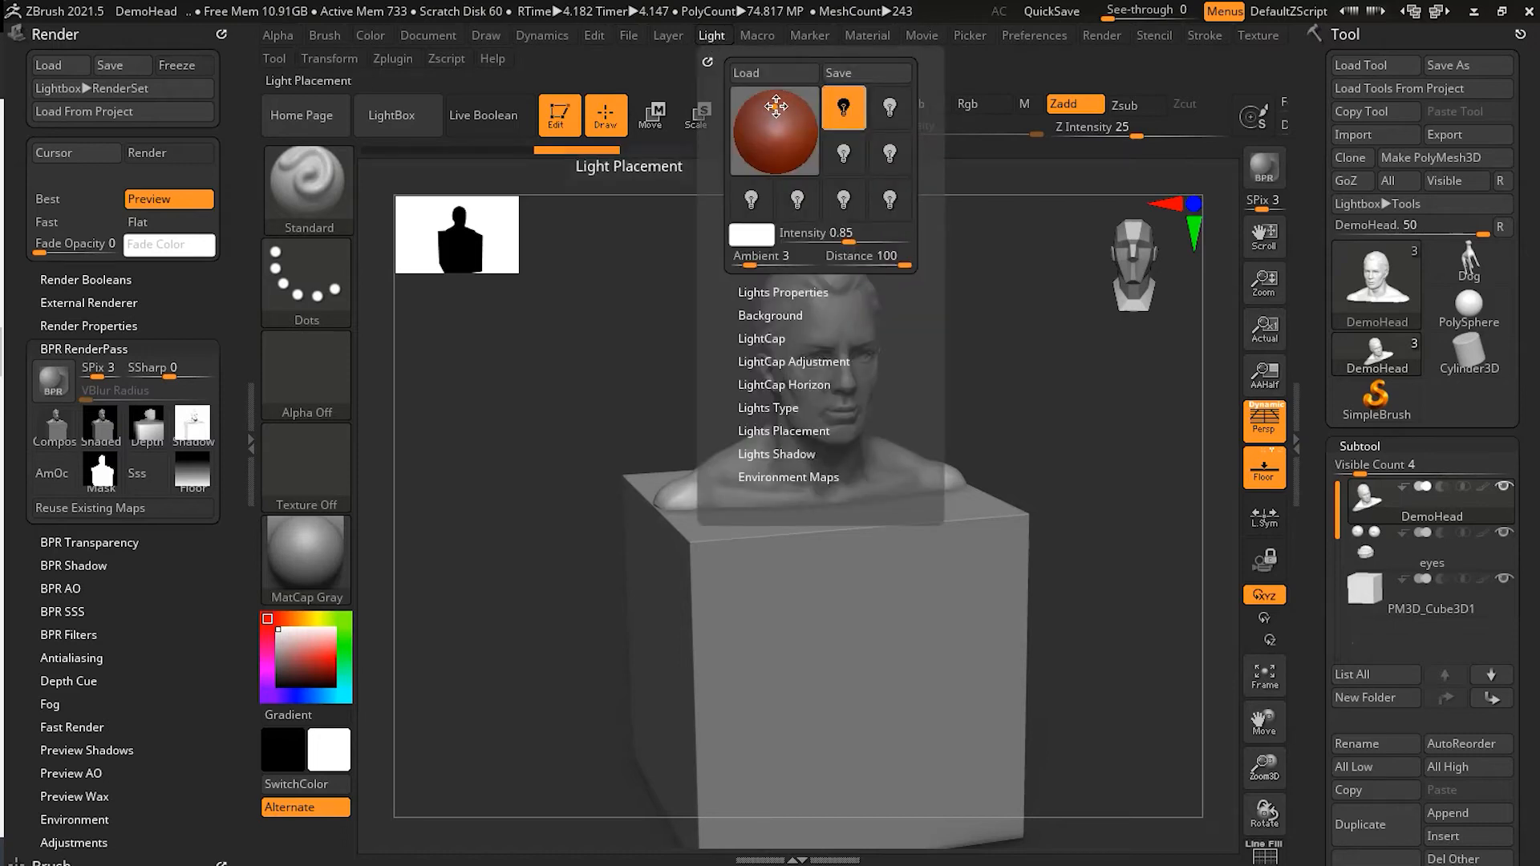
drag(778, 115, 784, 122)
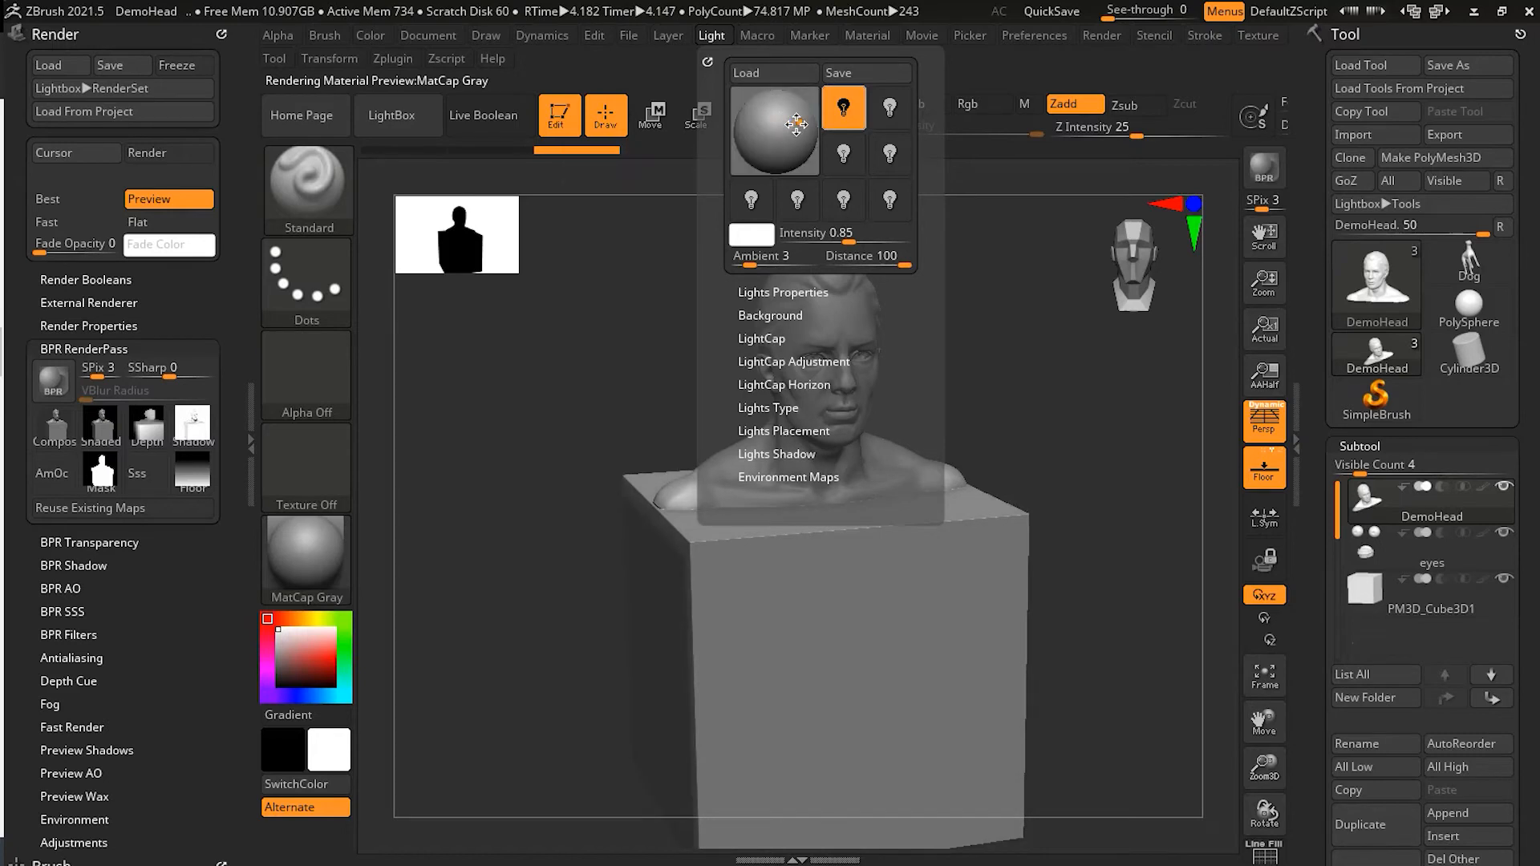
drag(785, 120, 785, 94)
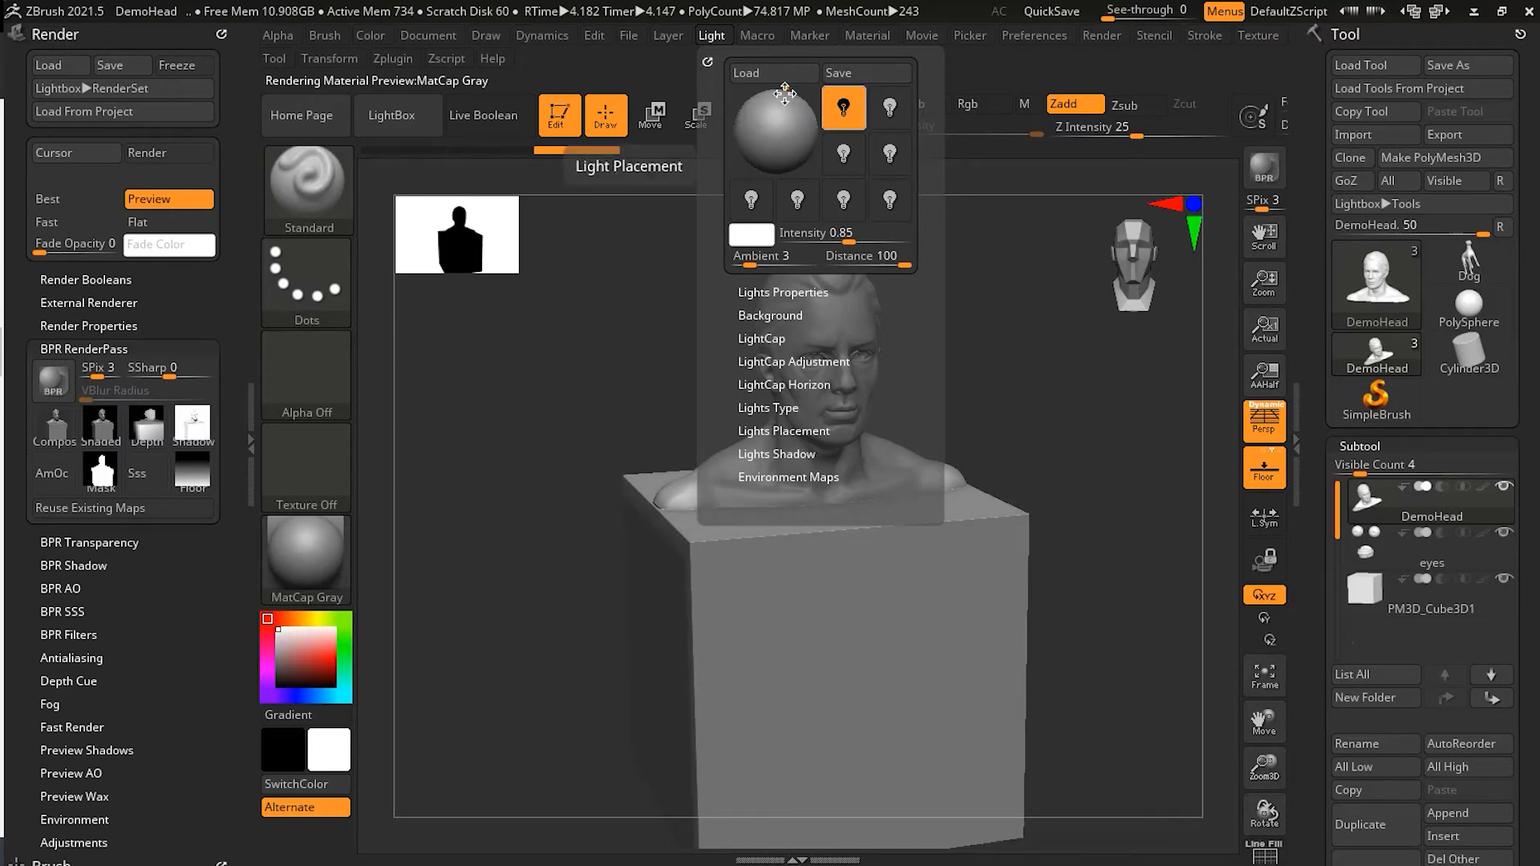
drag(773, 146, 775, 93)
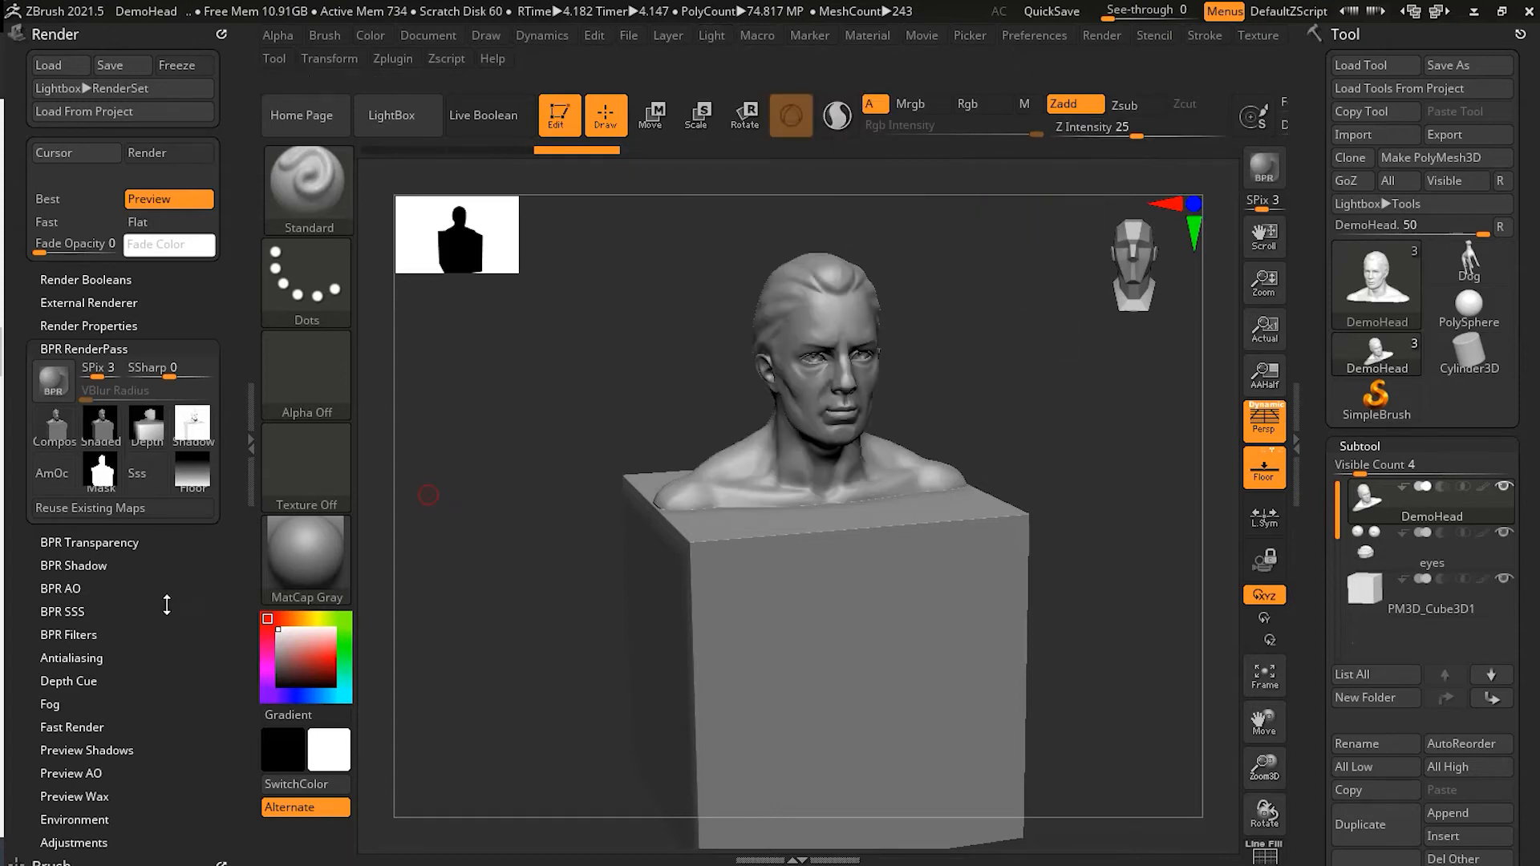
Run a BPR render of the bust with the light placed at the sphere's upper edge
drag(182, 602, 193, 522)
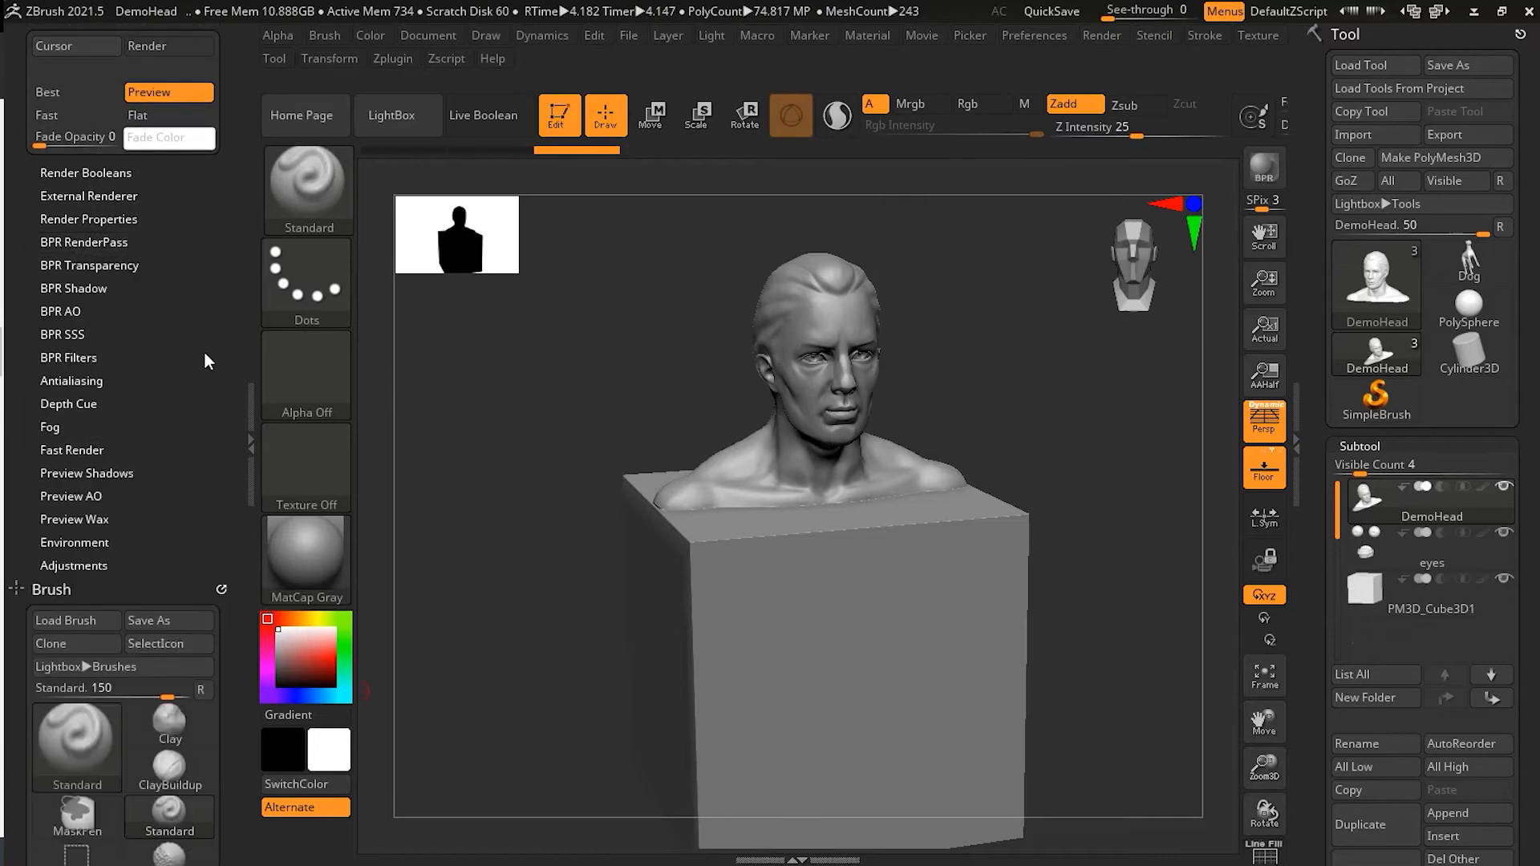
drag(203, 345, 199, 393)
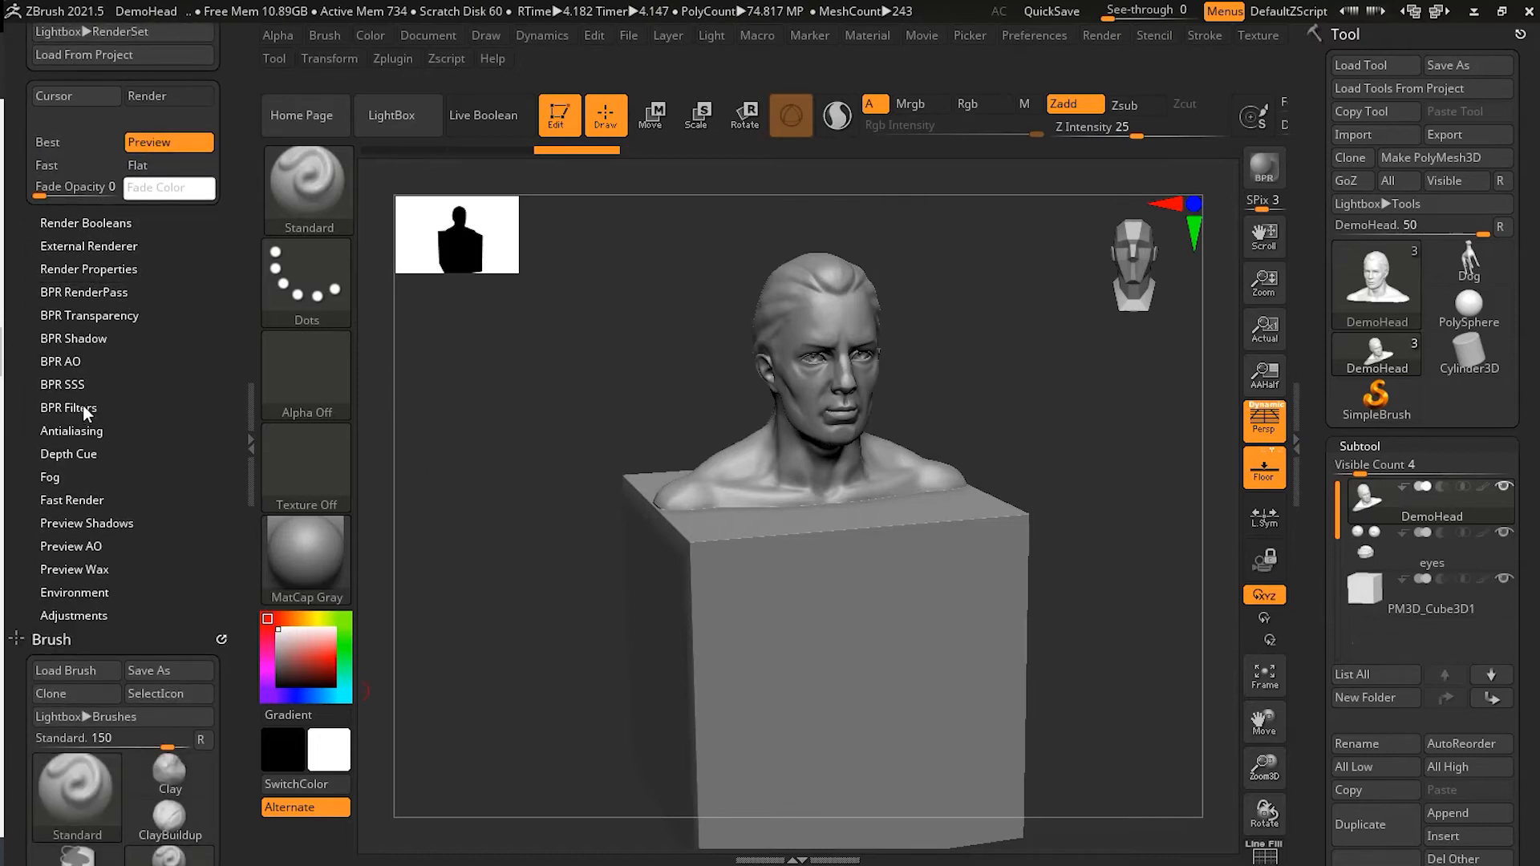
click(106, 291)
click(53, 324)
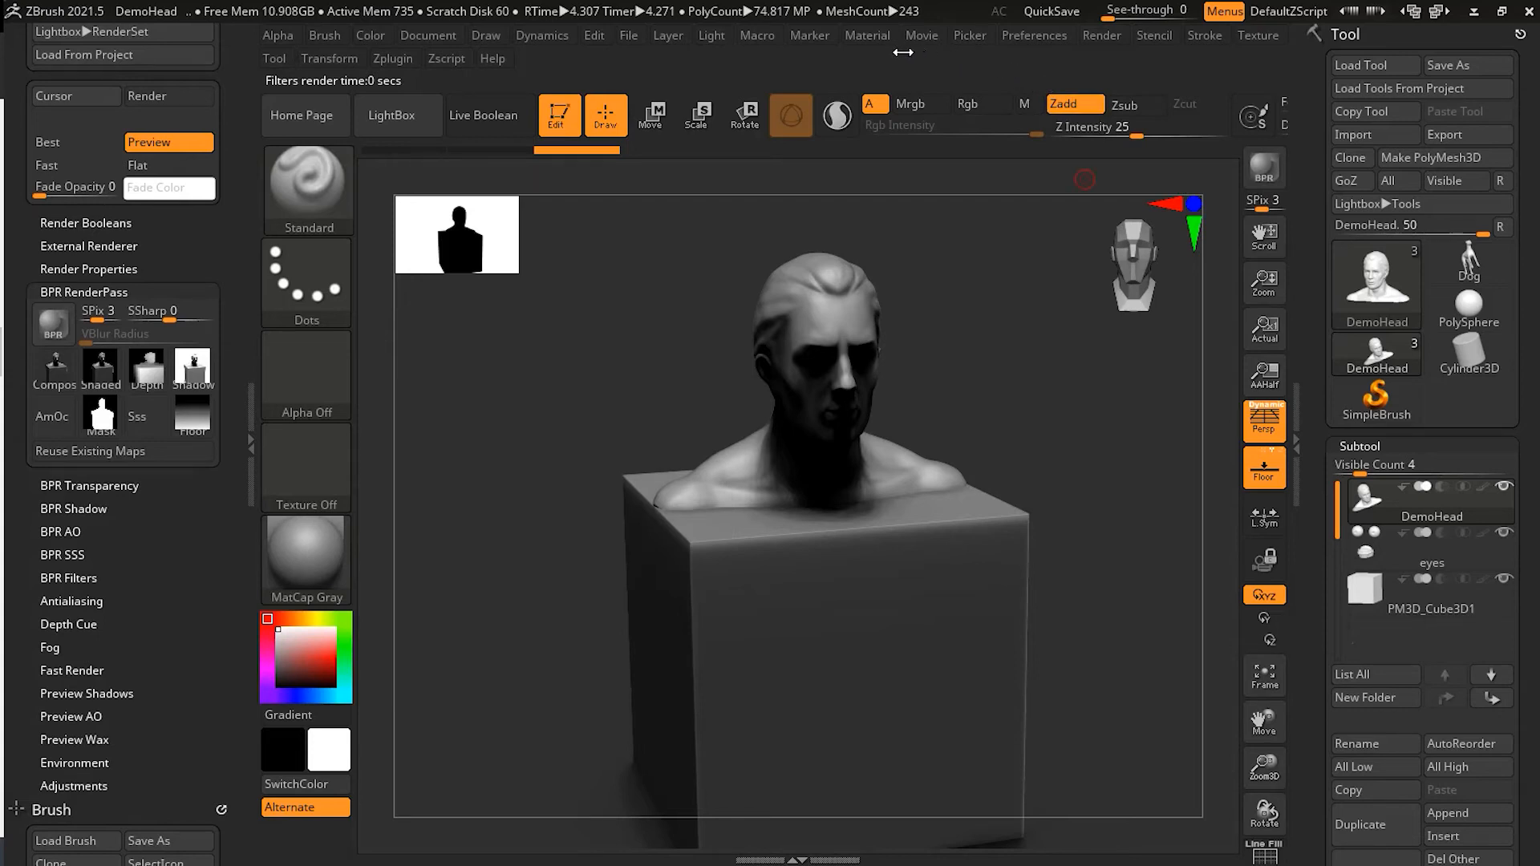
Adjust the light's placement once more and render the bust with BPR
click(711, 37)
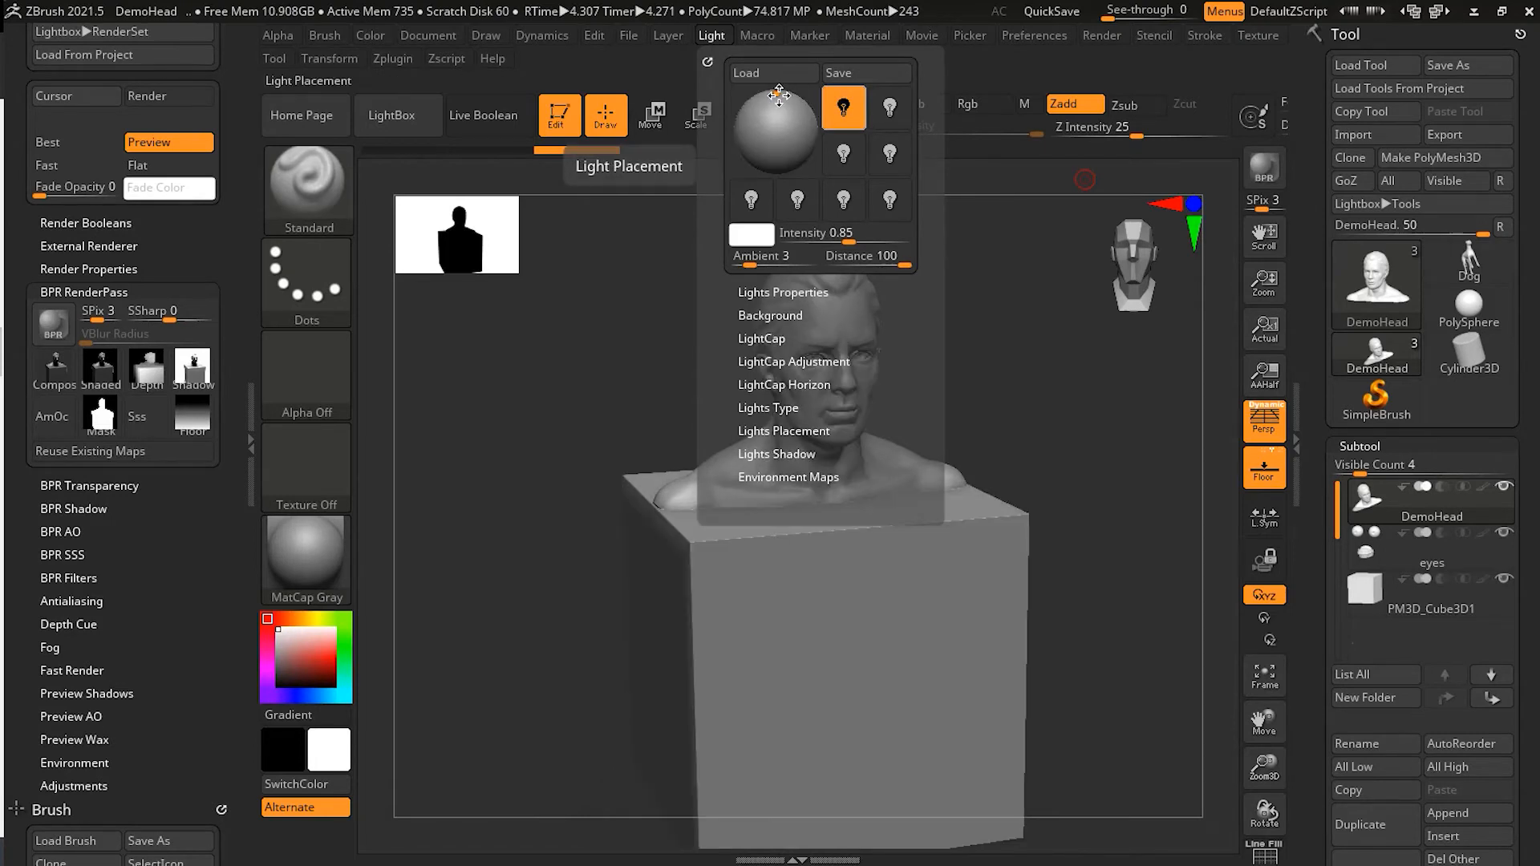
click(51, 327)
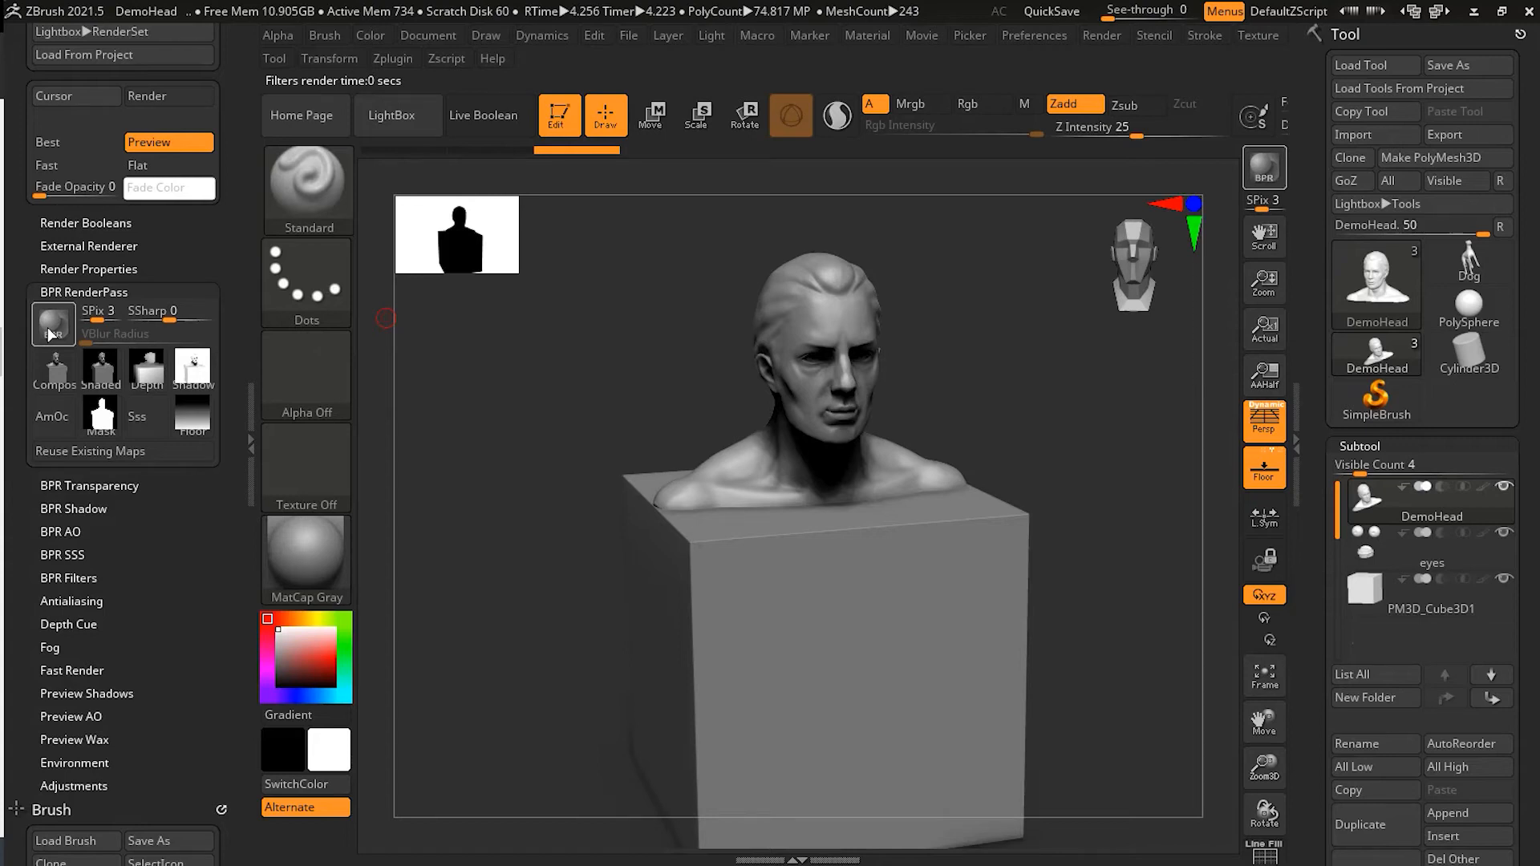
Enable filter slot F1 in the BPR Filters and set its filter type to Radial Overlay
click(92, 578)
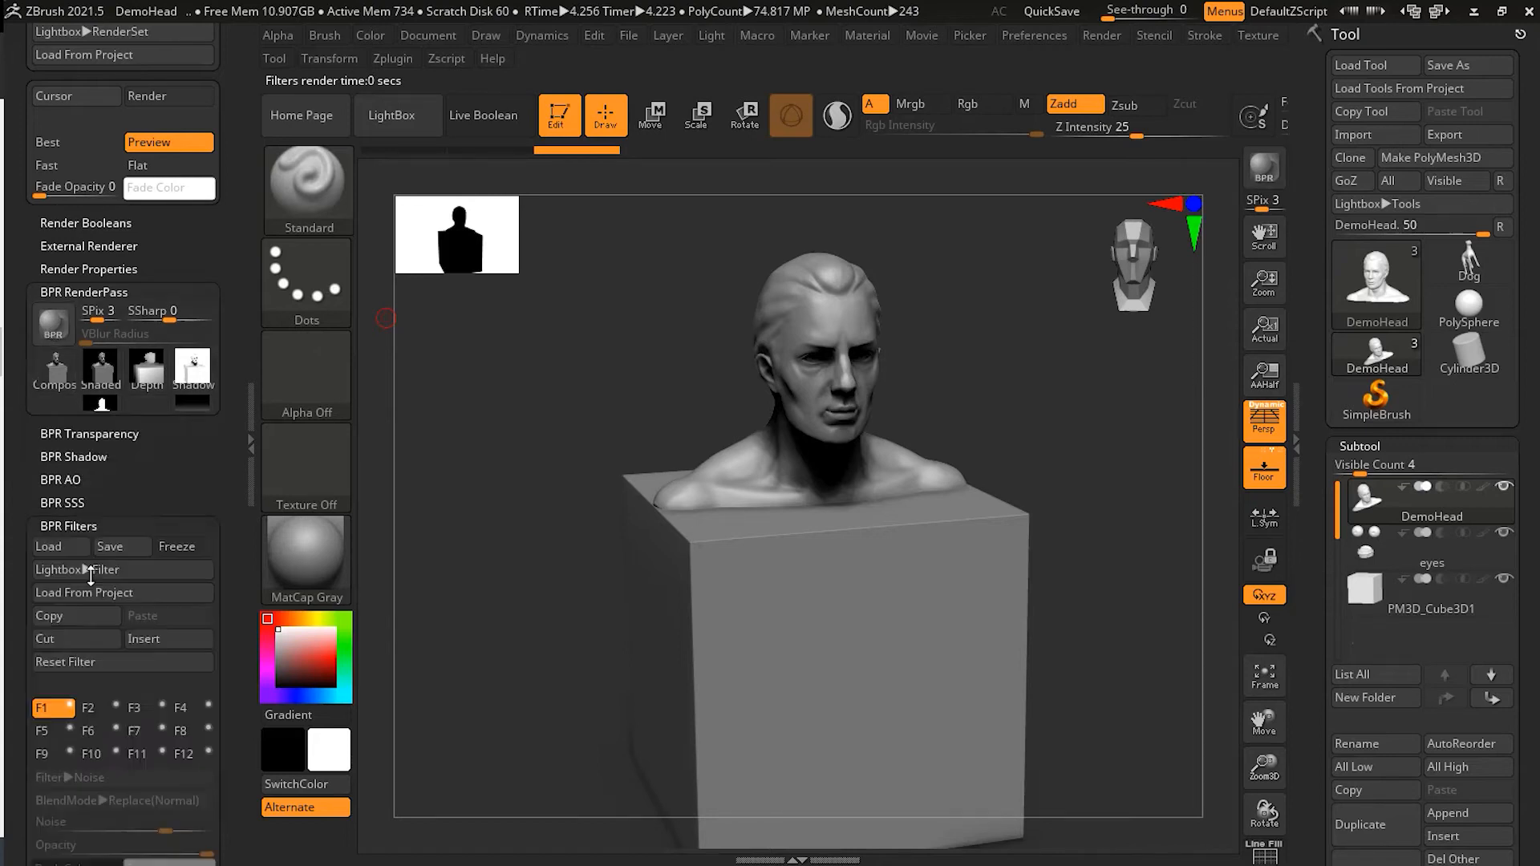
scroll(153, 361, down, 5)
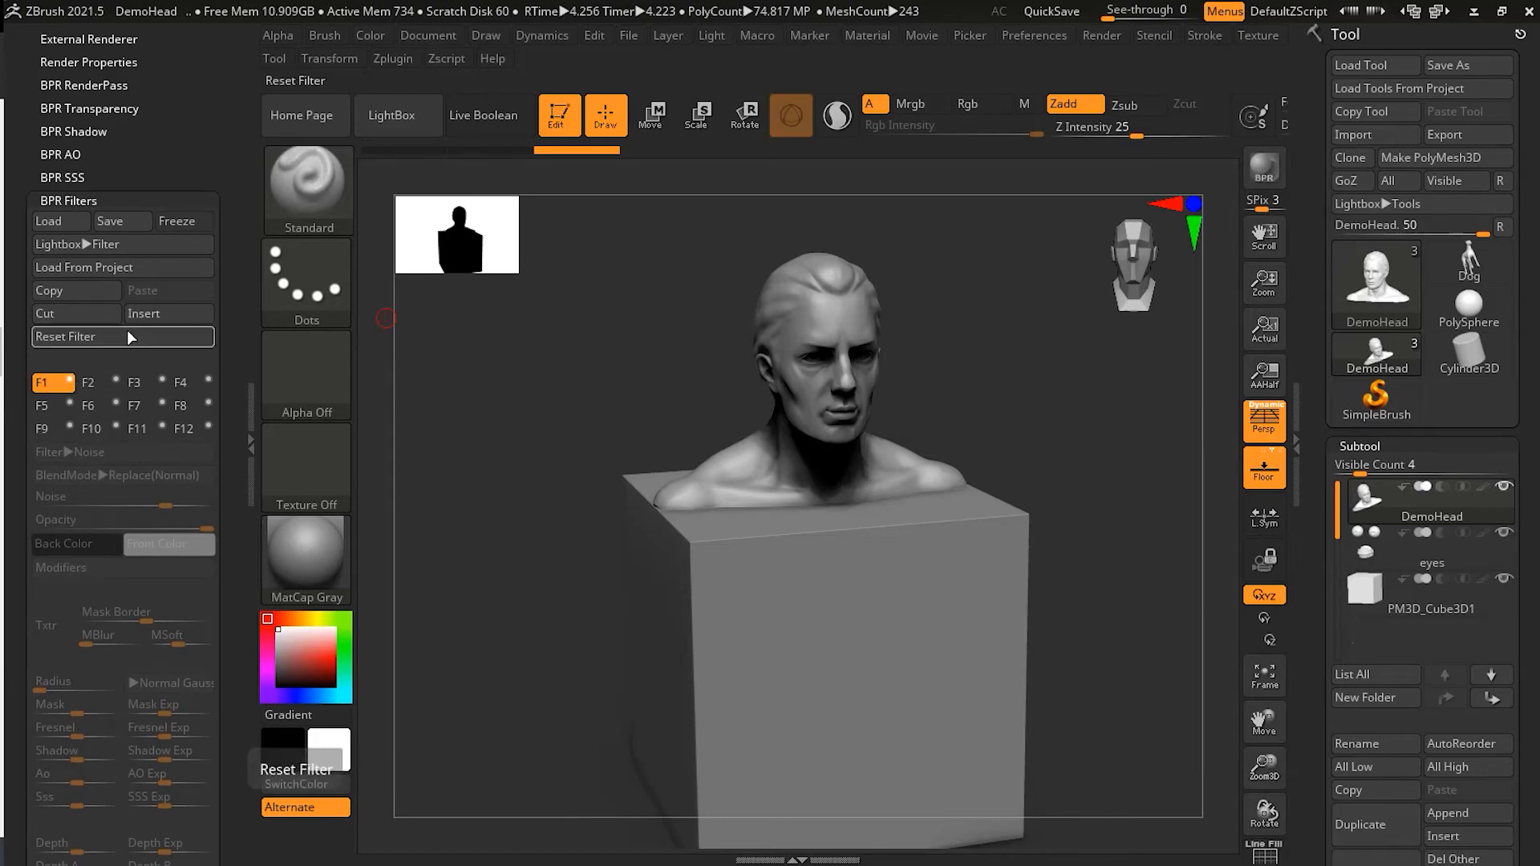
drag(185, 160, 182, 252)
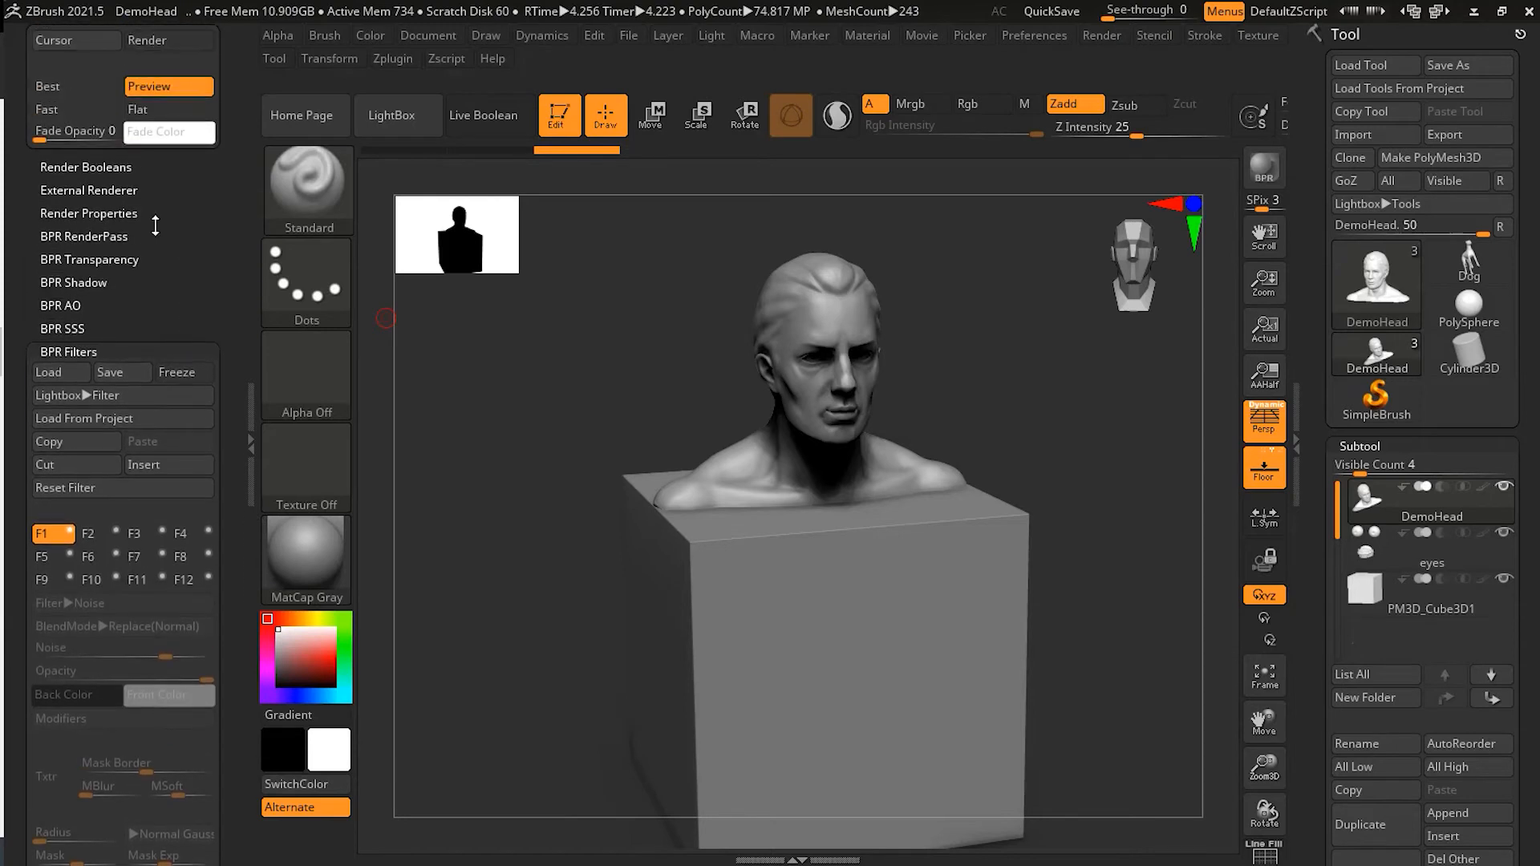
scroll(192, 230, down, 3)
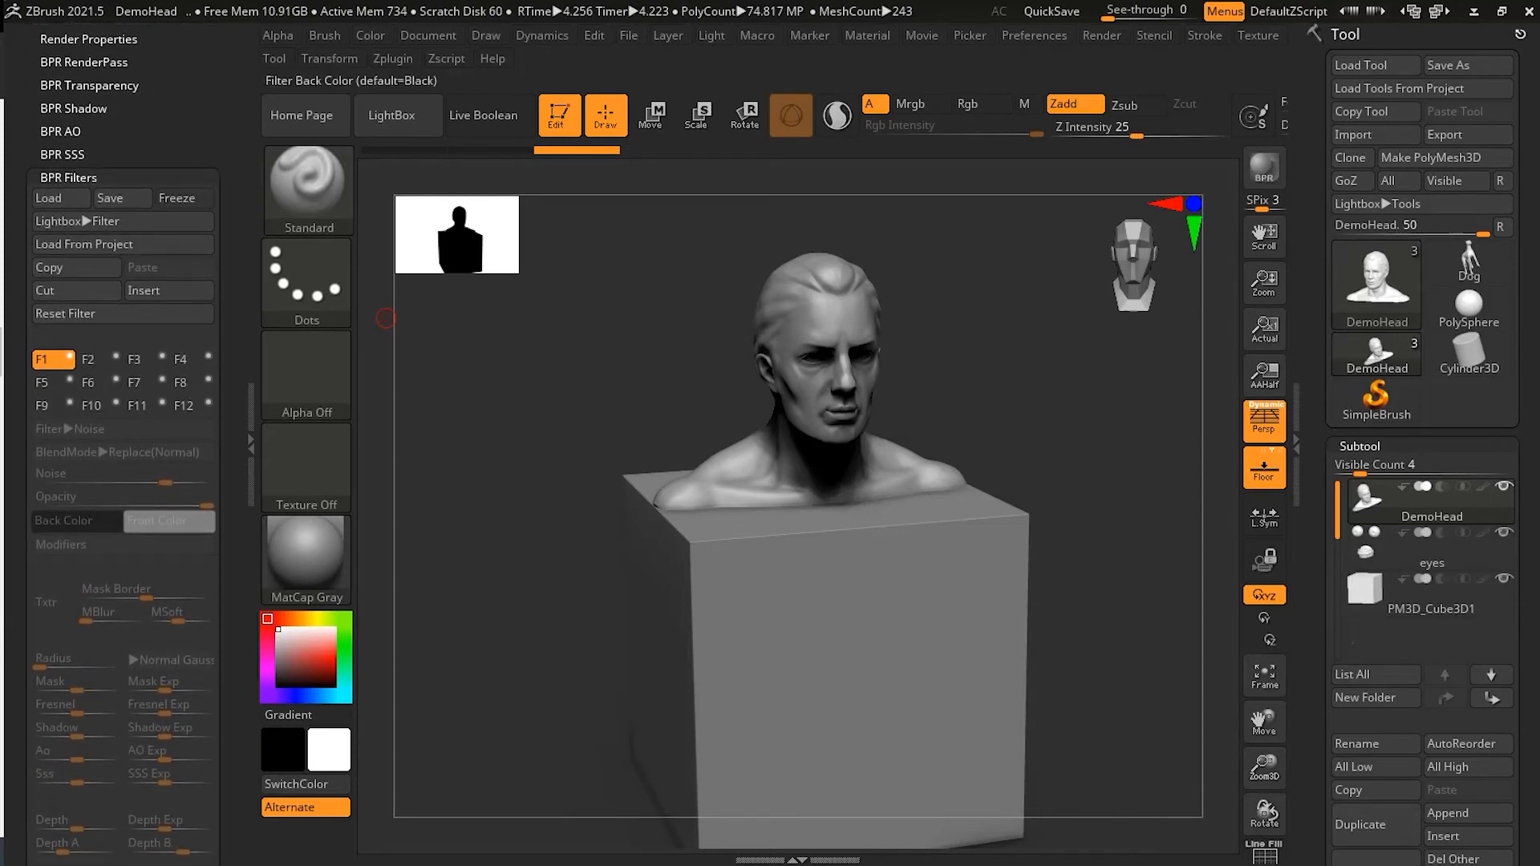
click(68, 359)
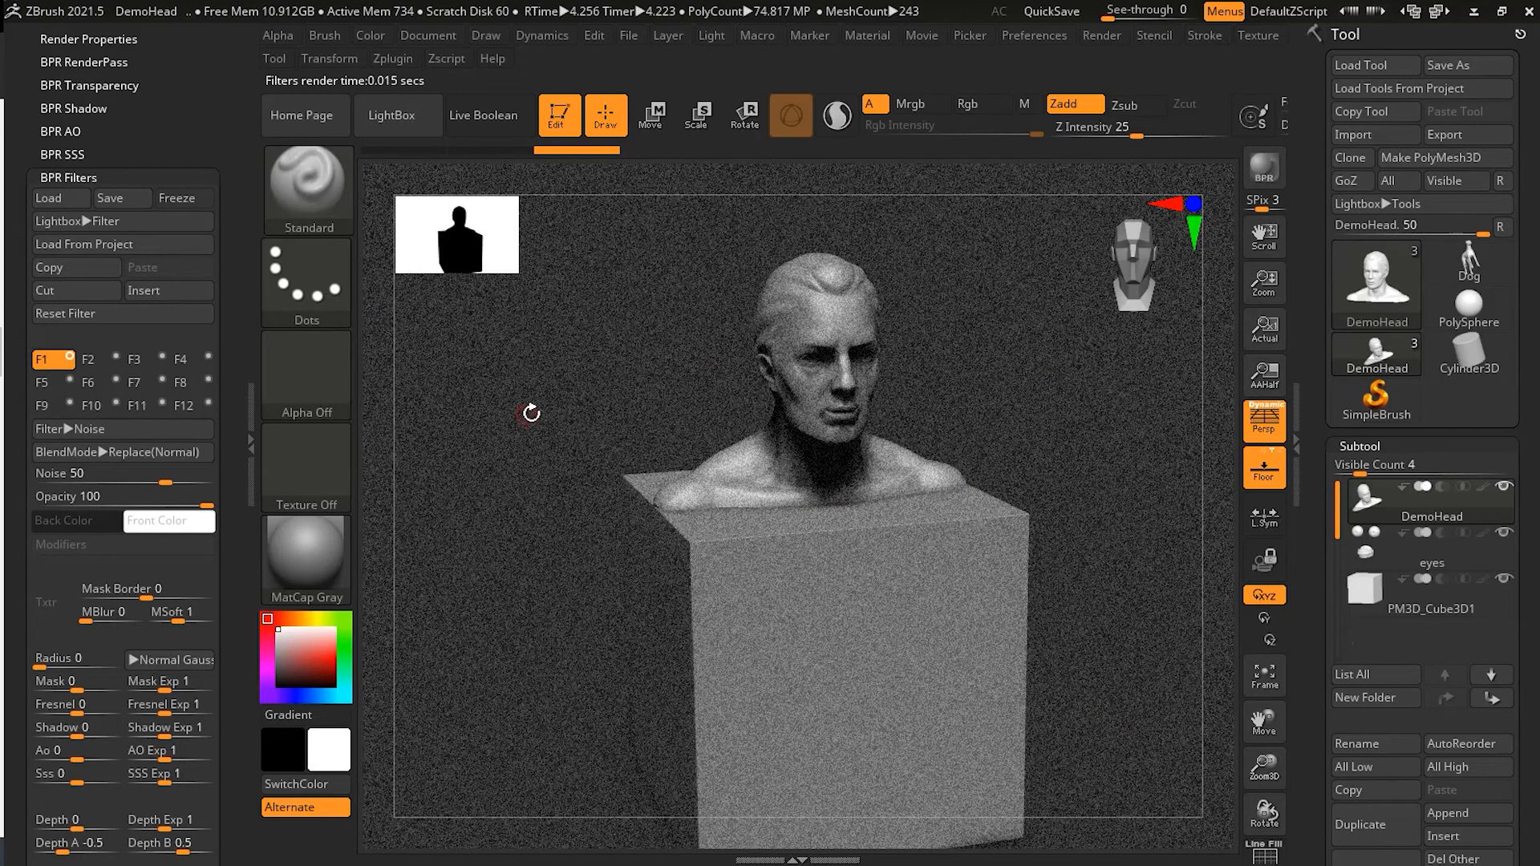
click(90, 431)
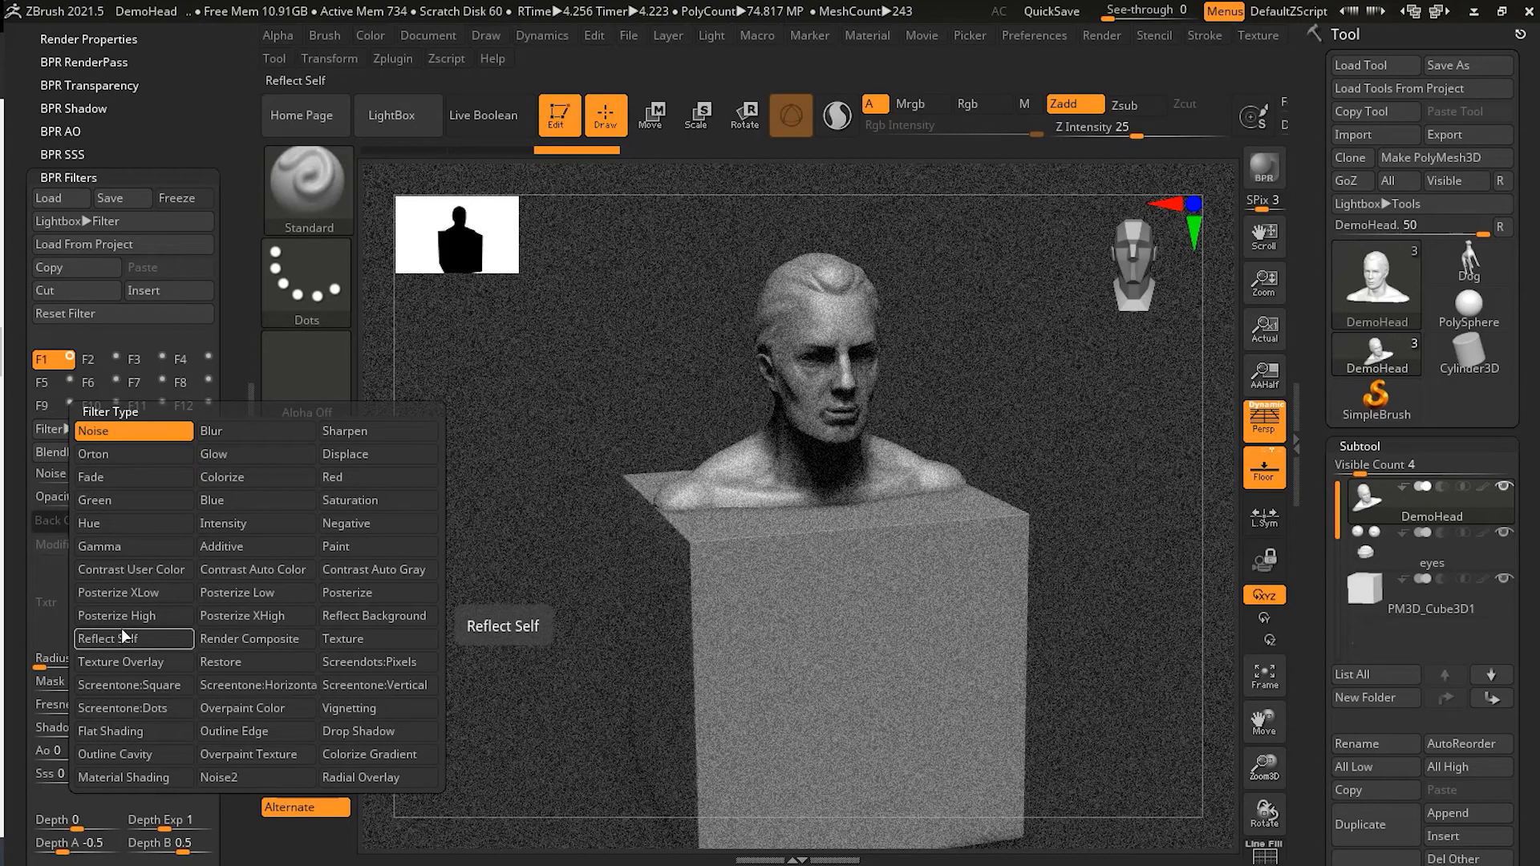
click(368, 789)
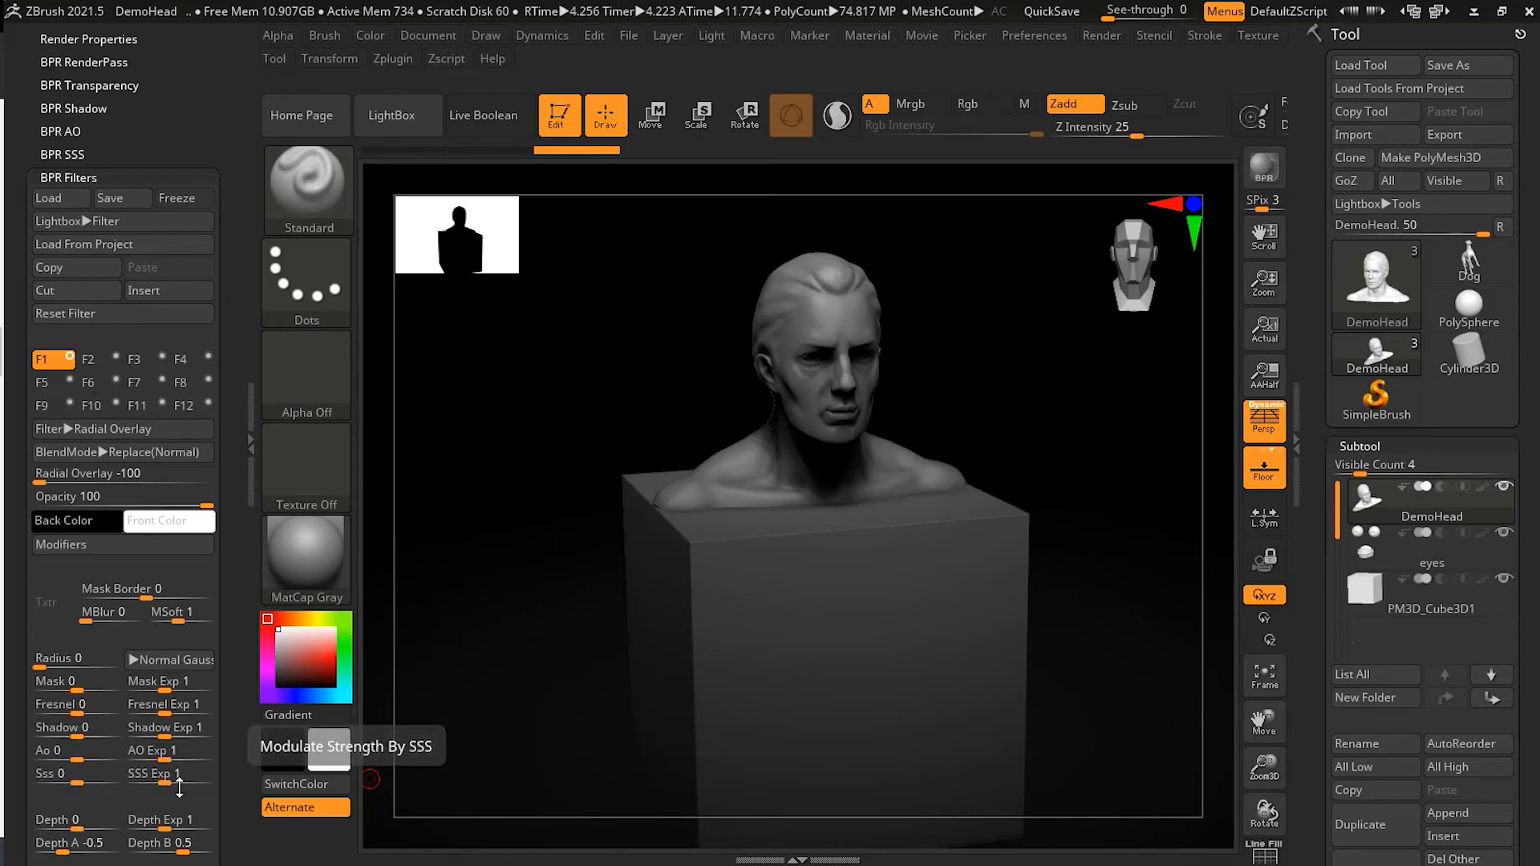
Set the Radial Overlay filter's Left Right Position modifier to 0.075 and its Up Down Position to -1.05
click(77, 546)
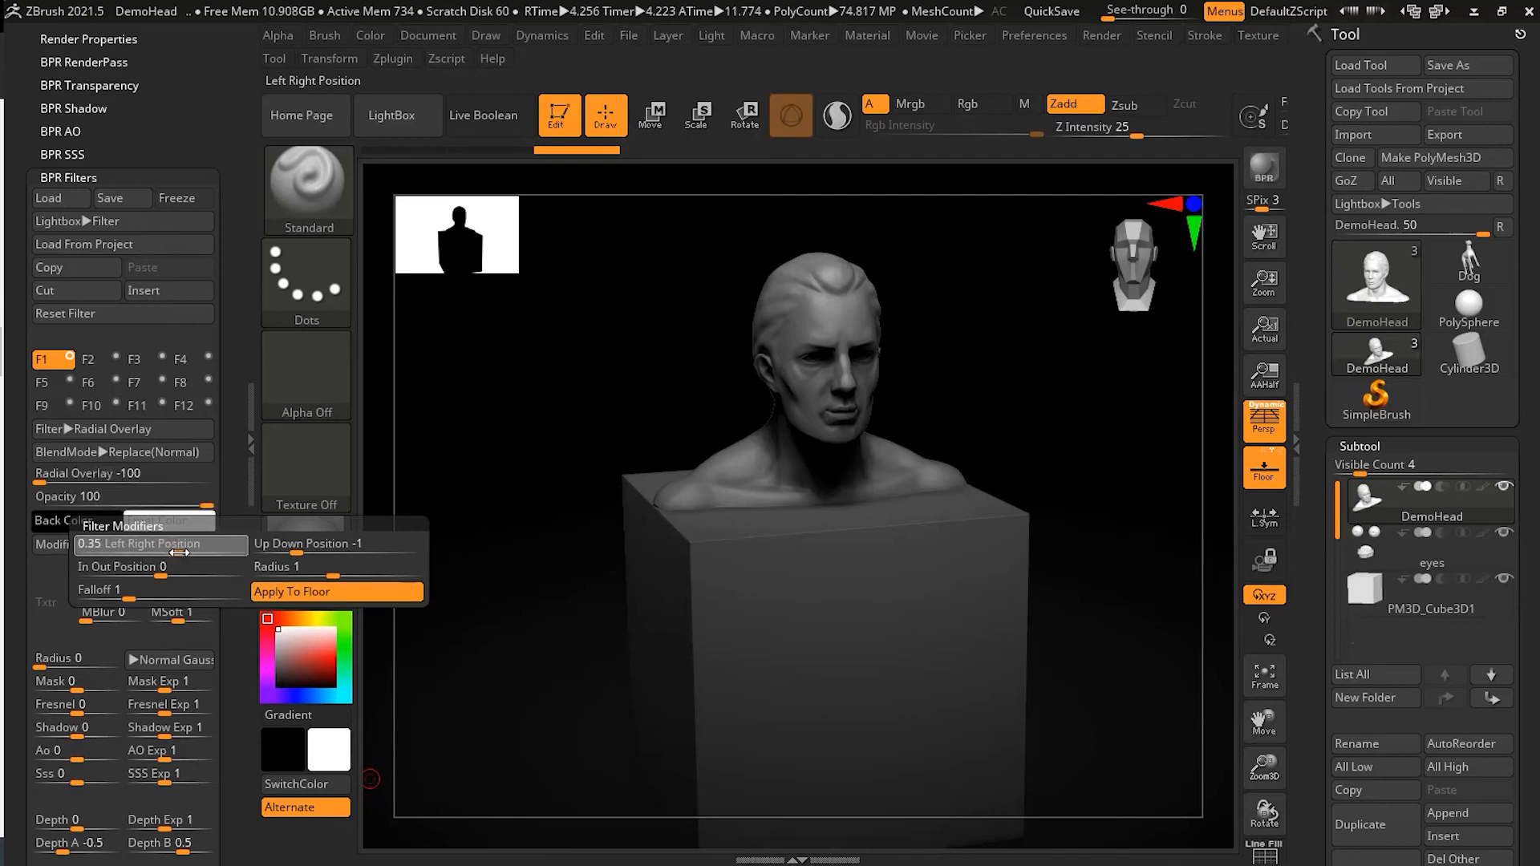
mouse_move(165, 552)
mouse_down()
mouse_move(193, 552)
mouse_move(153, 548)
mouse_move(170, 548)
mouse_up()
mouse_move(295, 552)
mouse_down()
mouse_move(323, 552)
mouse_move(287, 554)
mouse_up()
click(292, 553)
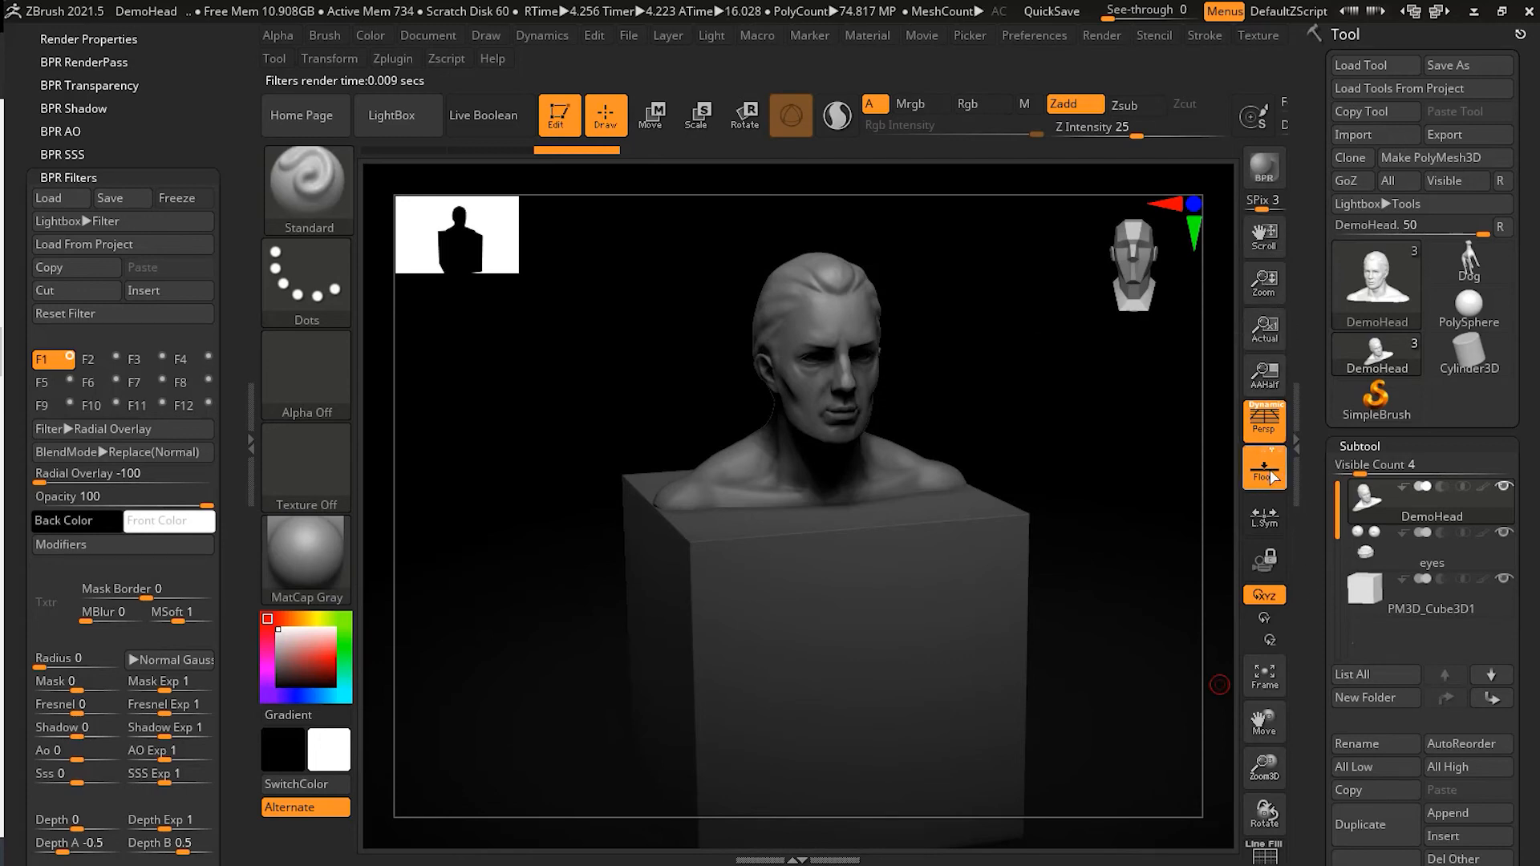
Switch the Radial Overlay's Apply To Floor modifier off and back on to compare its effect on the background
click(129, 543)
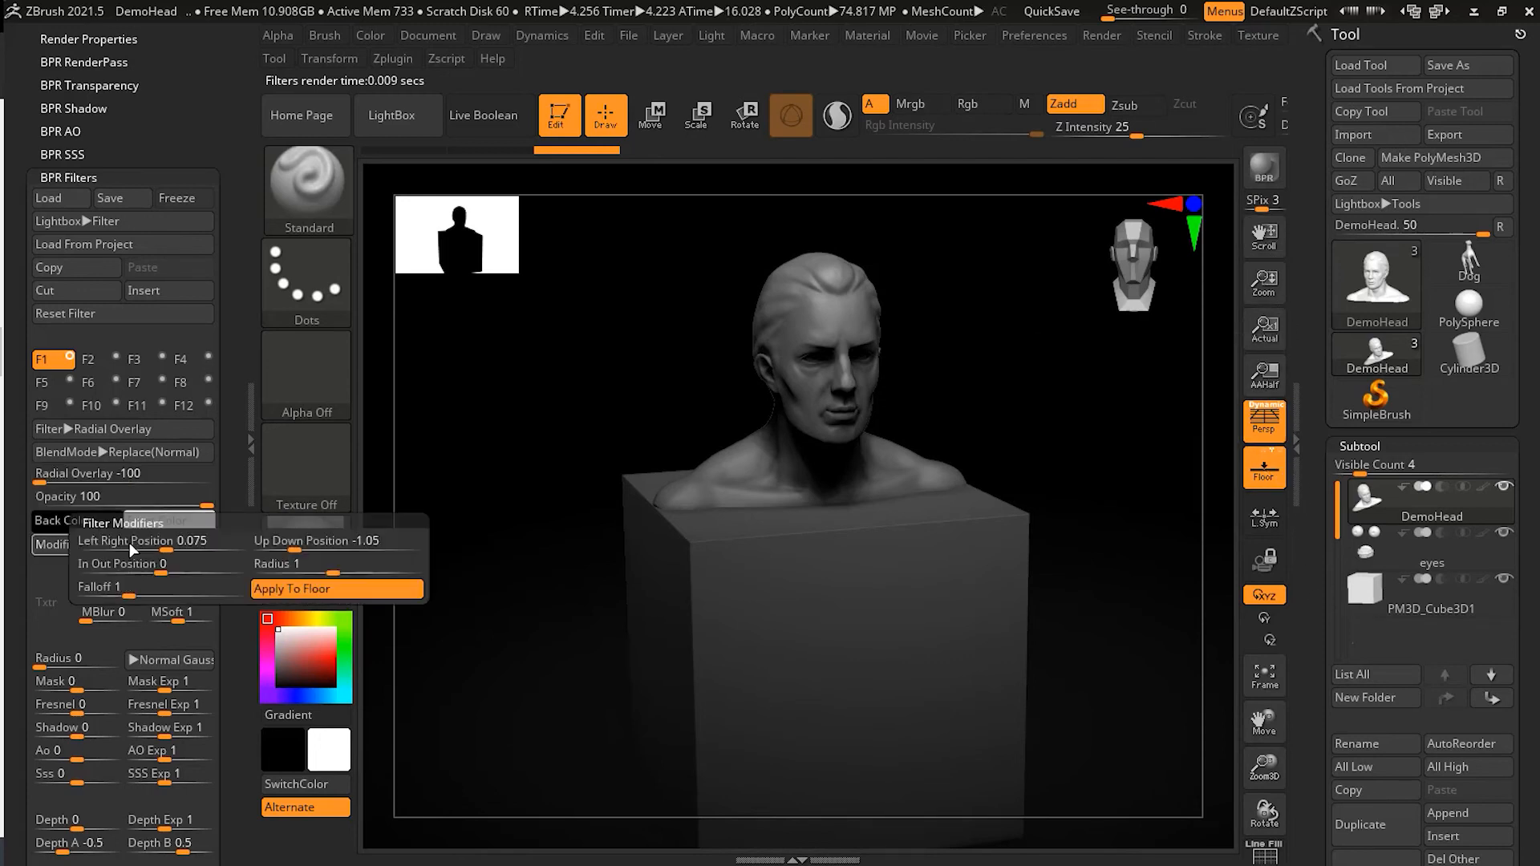
click(289, 591)
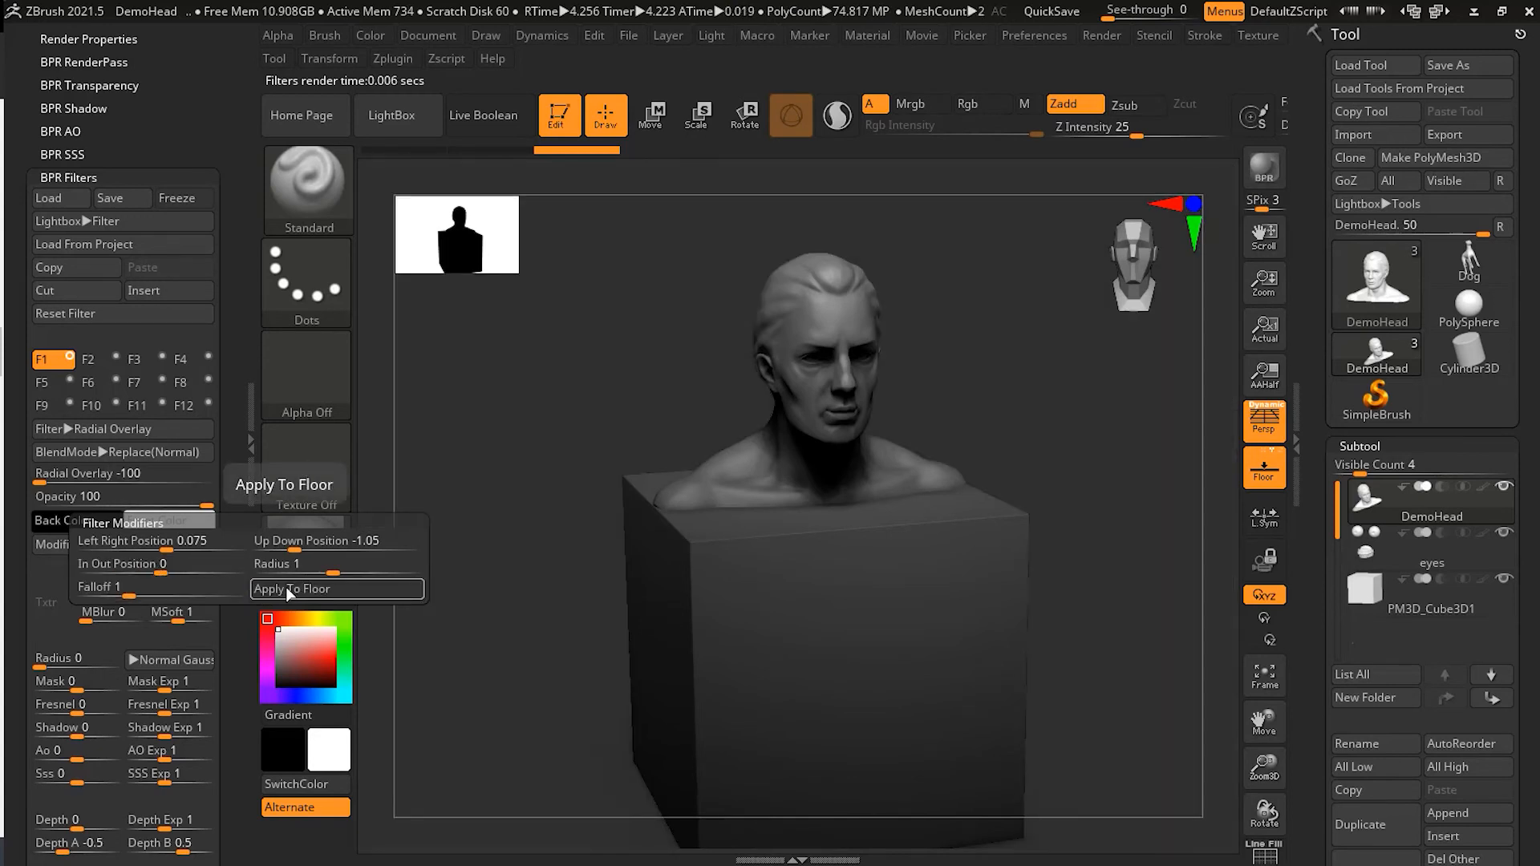
click(288, 591)
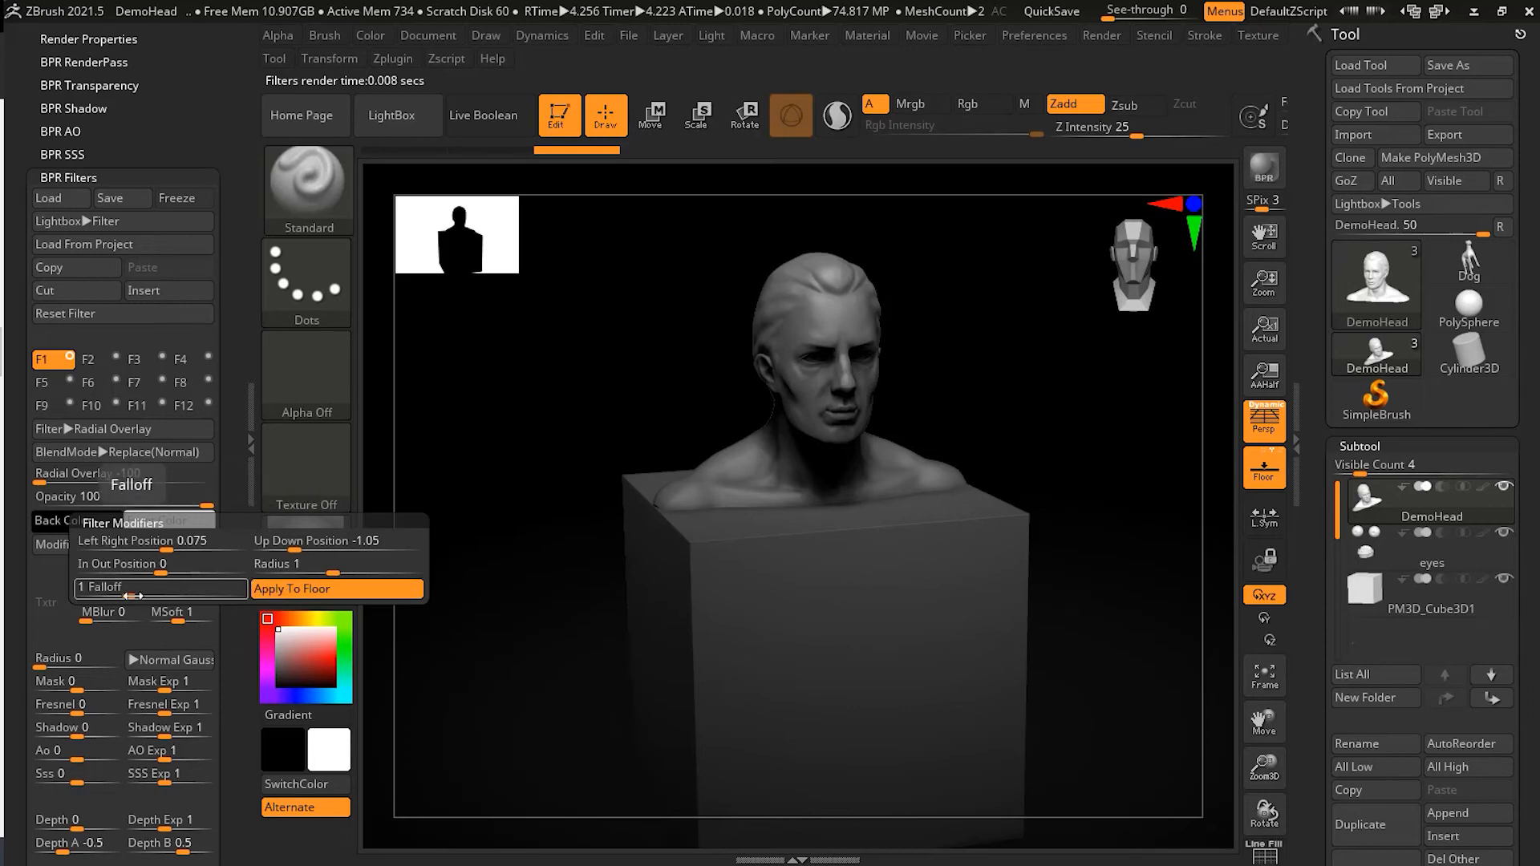
Raise the Radial Overlay's Falloff to about 2.43 and set In Out Position to -0.15 and Radius to about 0.99
drag(128, 595, 153, 570)
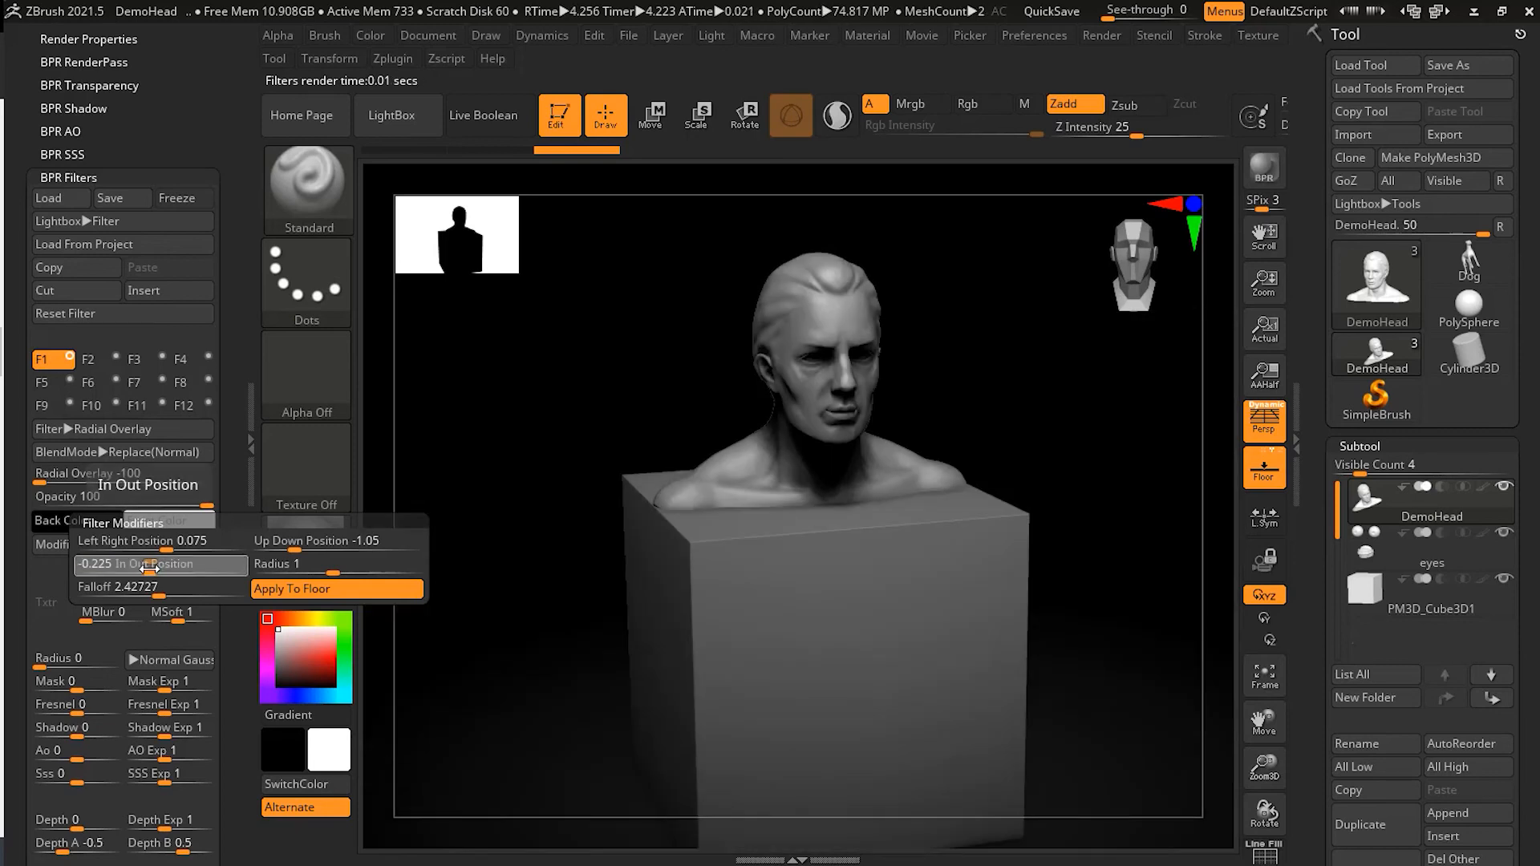
drag(328, 571, 315, 569)
drag(159, 596, 161, 596)
drag(321, 571, 332, 571)
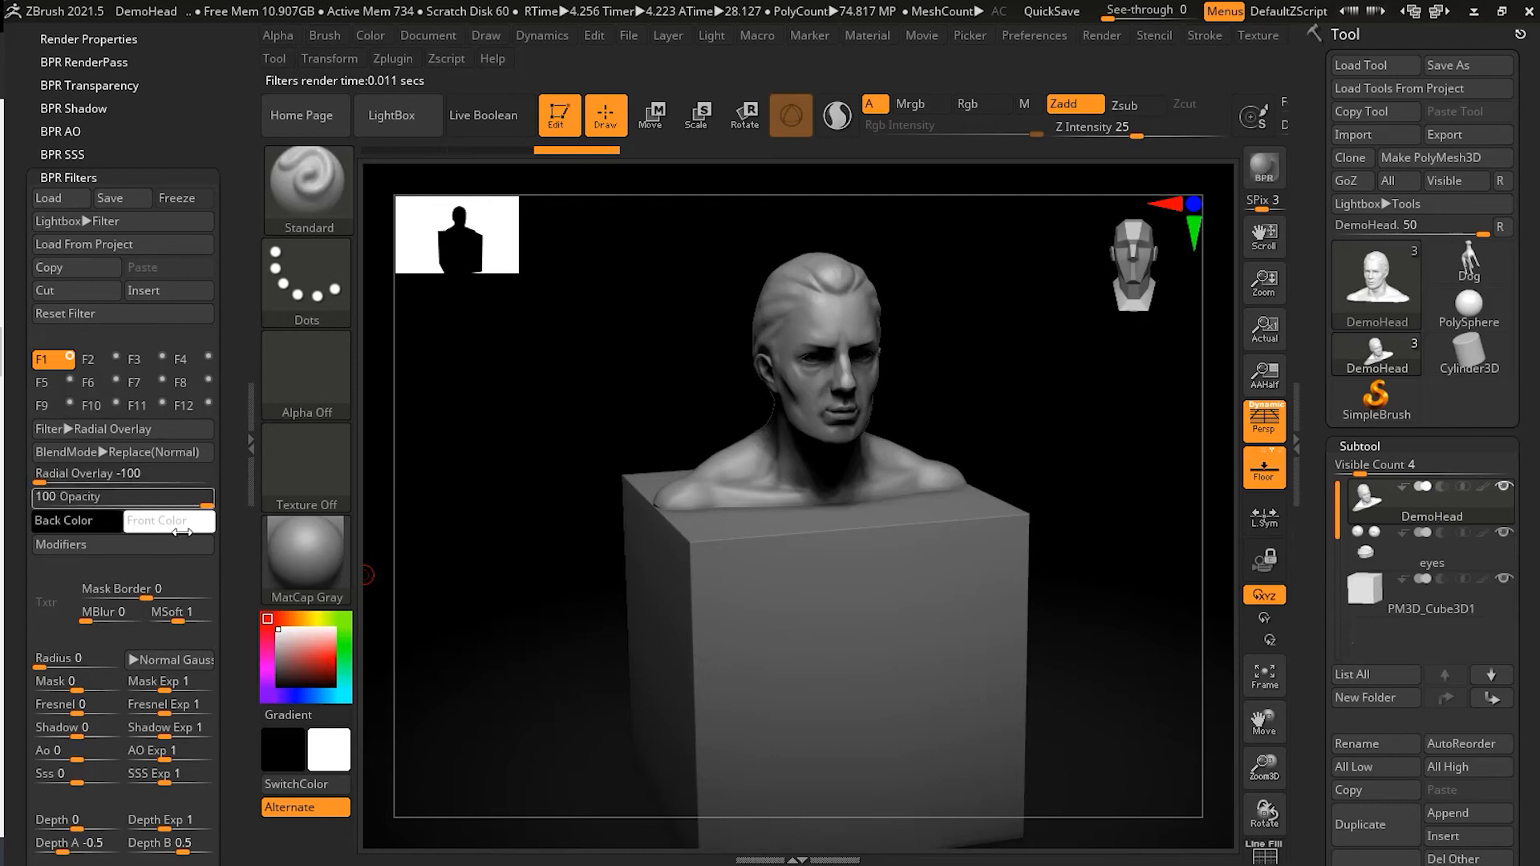
Set the overlay's Left Right Position to 0, Up Down Position to -0.5 and Radius to about 0.72, and lower its In Out Position and Falloff
click(111, 547)
drag(161, 598, 142, 600)
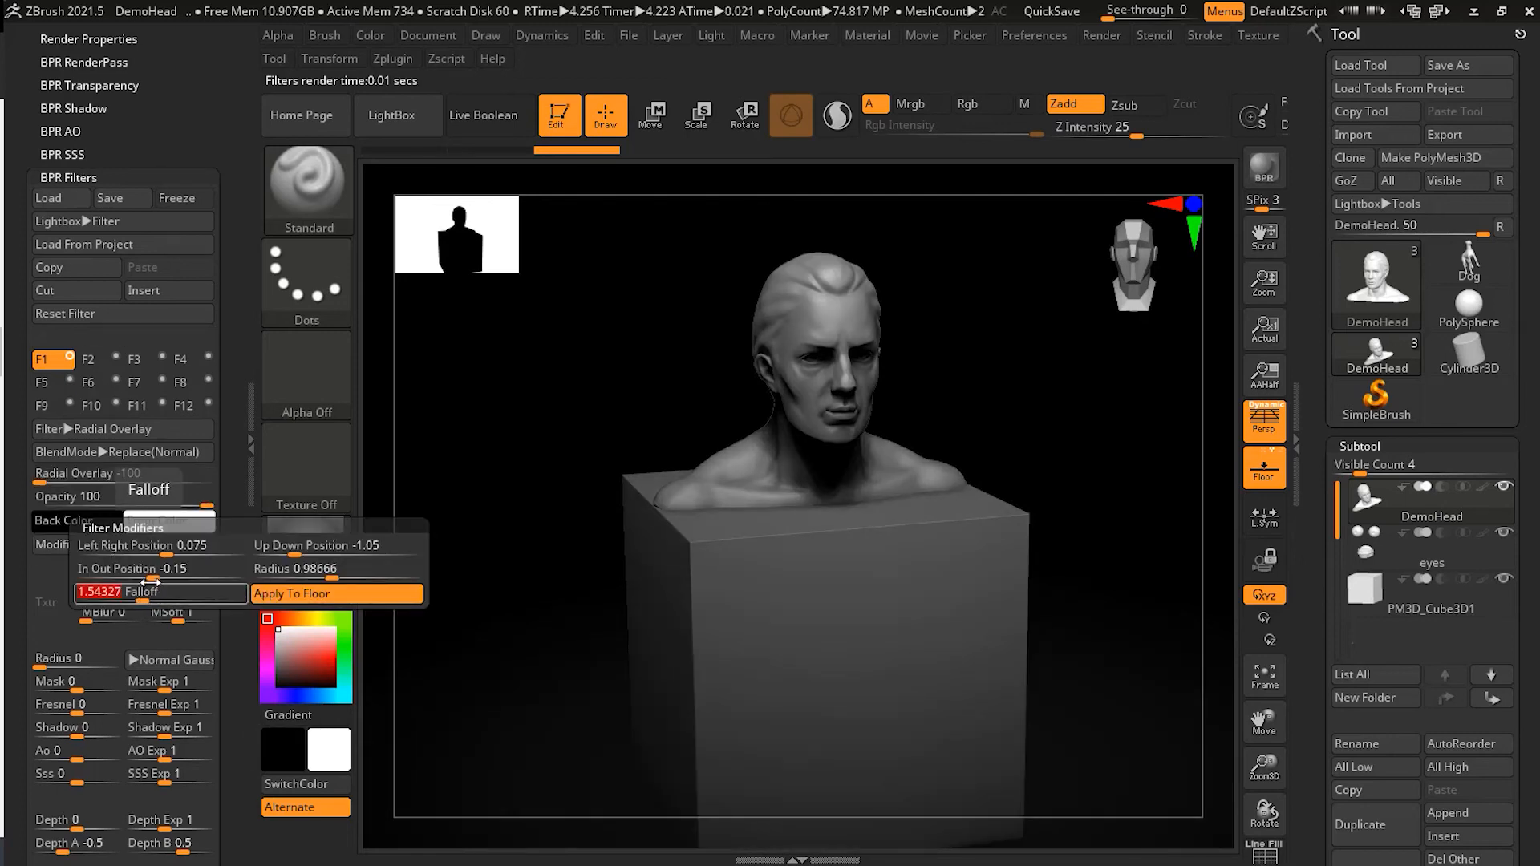
drag(173, 555, 163, 554)
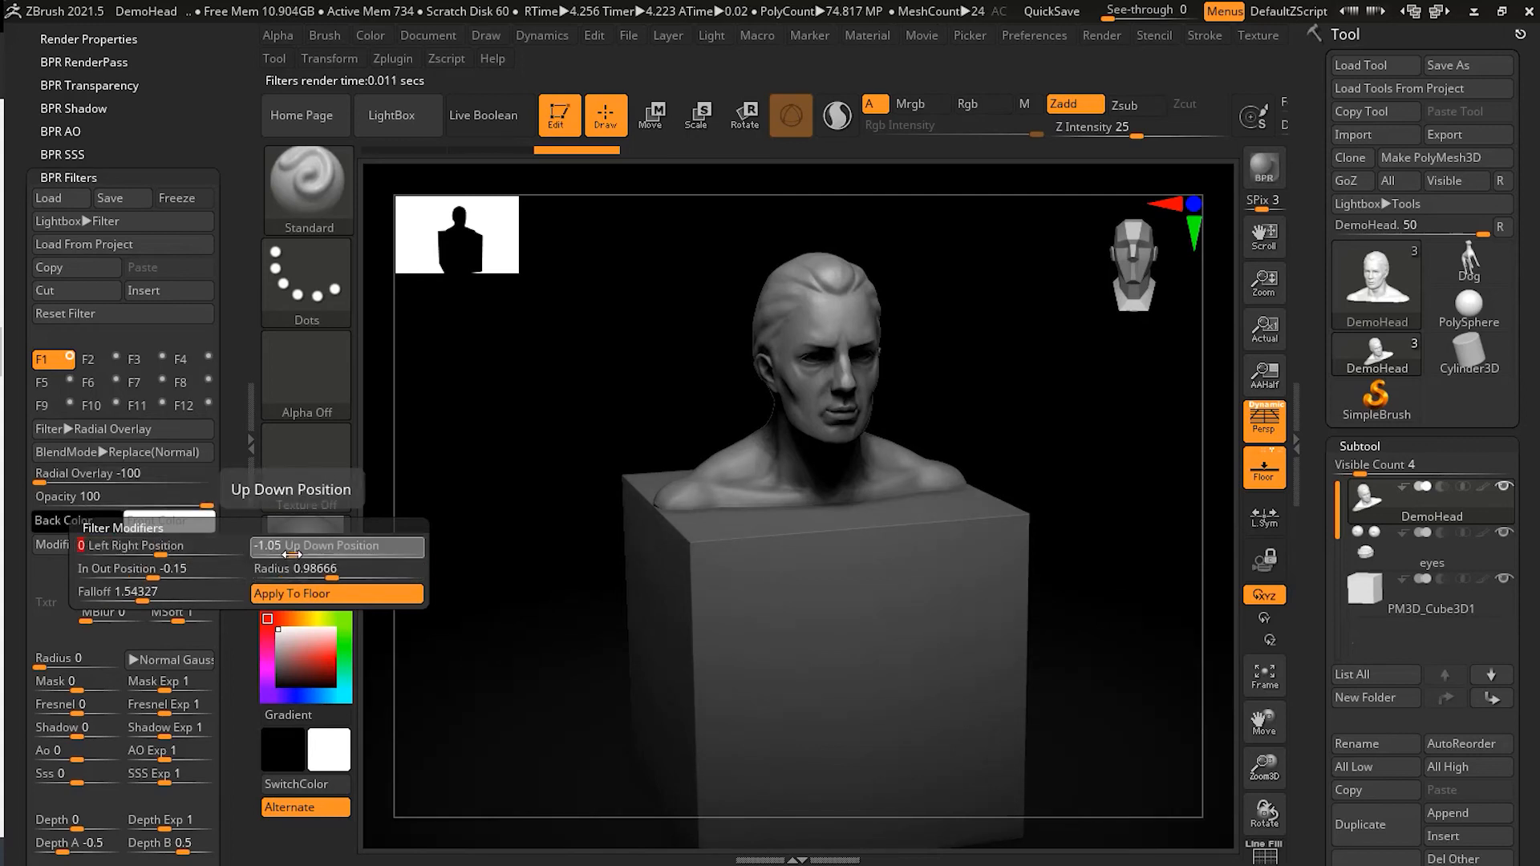
mouse_move(317, 553)
mouse_down()
mouse_move(303, 553)
mouse_move(317, 576)
mouse_up()
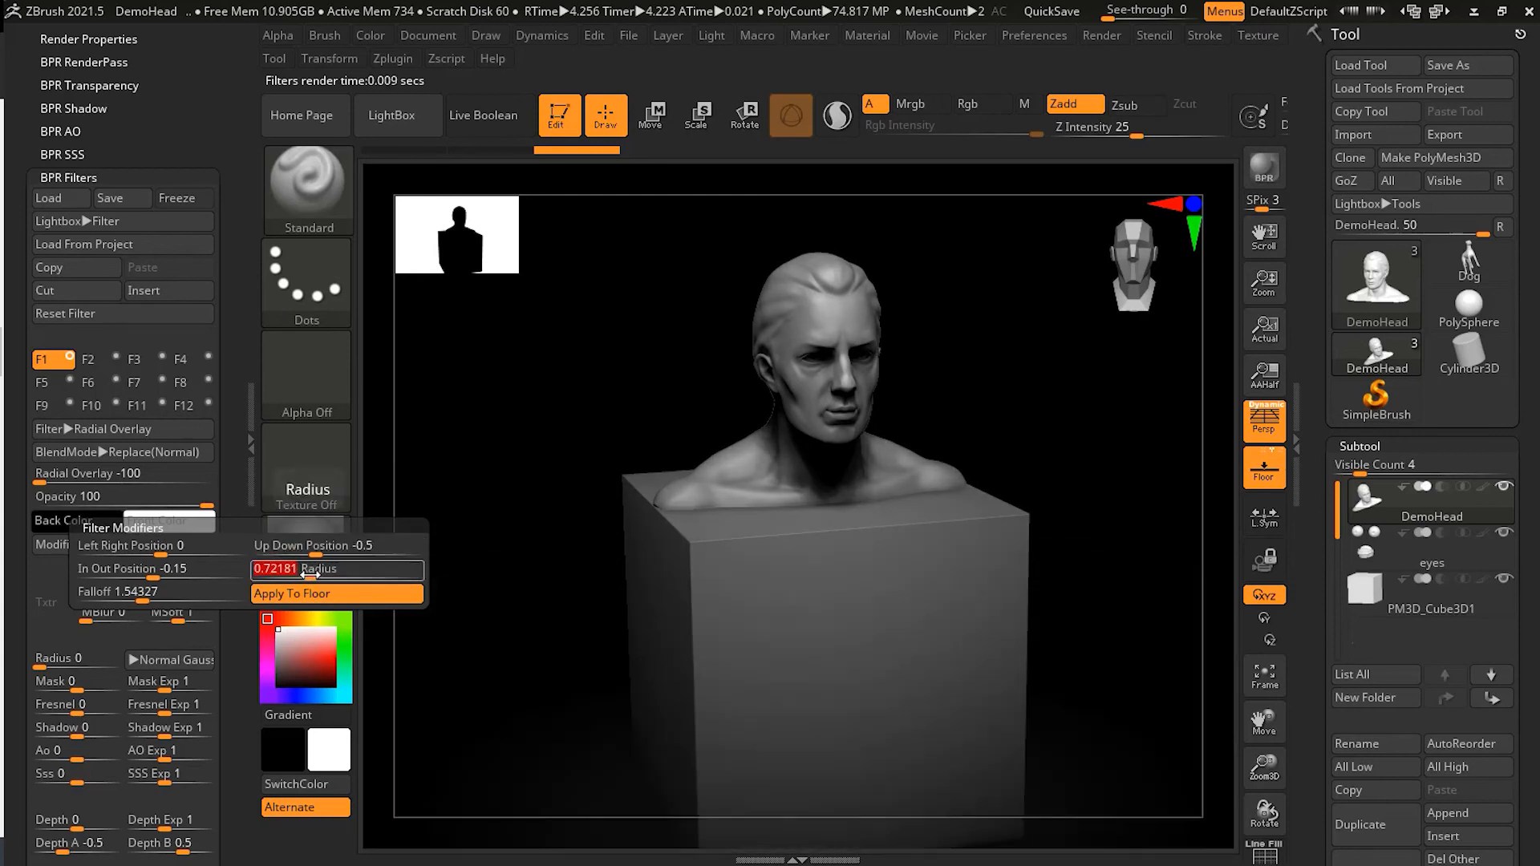
drag(153, 577, 125, 598)
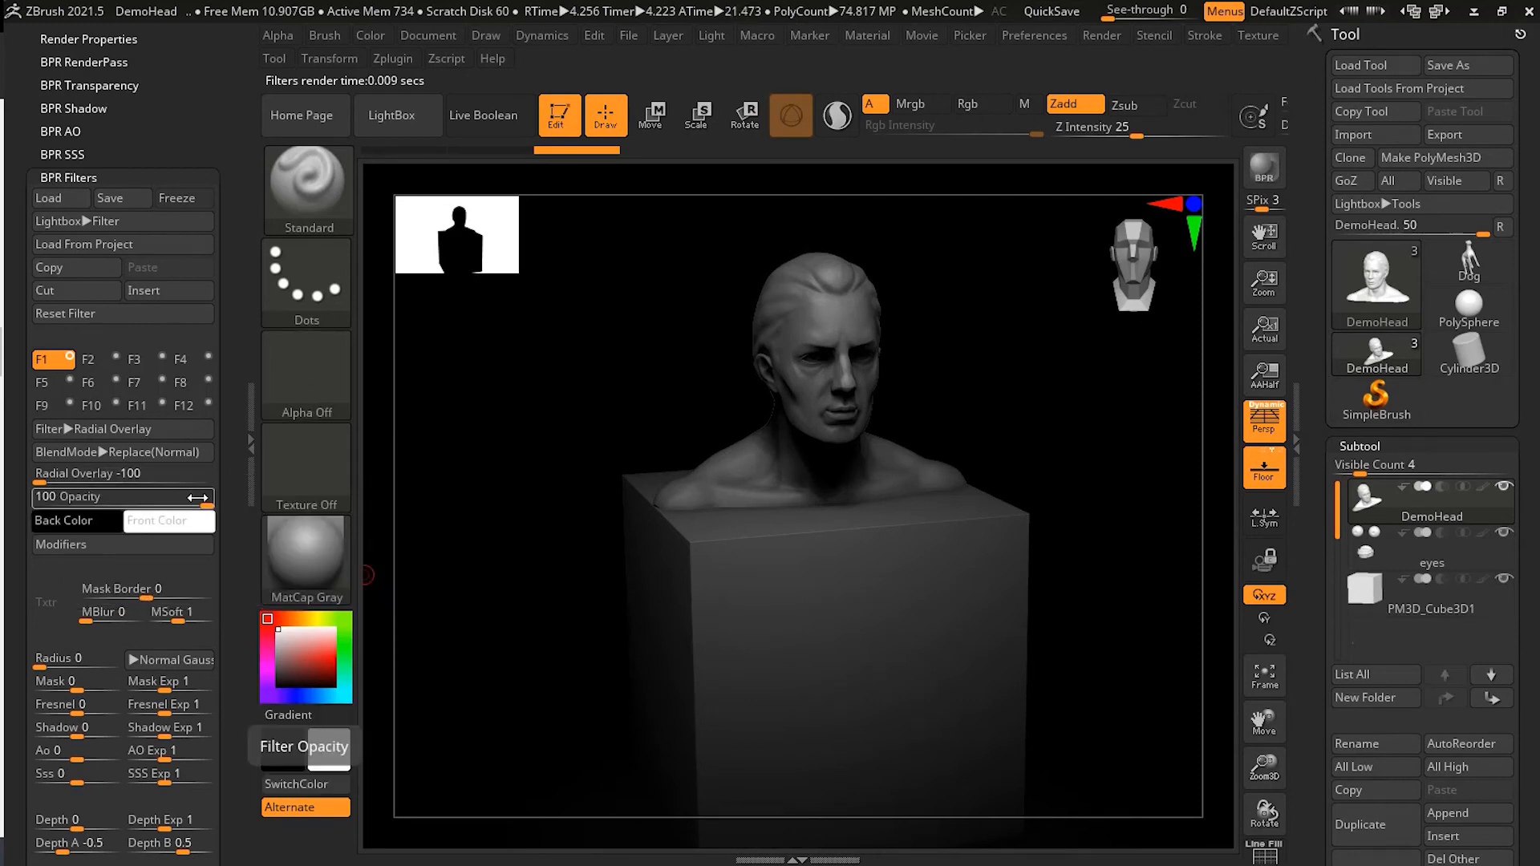
Set the Radial Overlay filter's Opacity to 100 and its strength to -100
drag(44, 491, 218, 507)
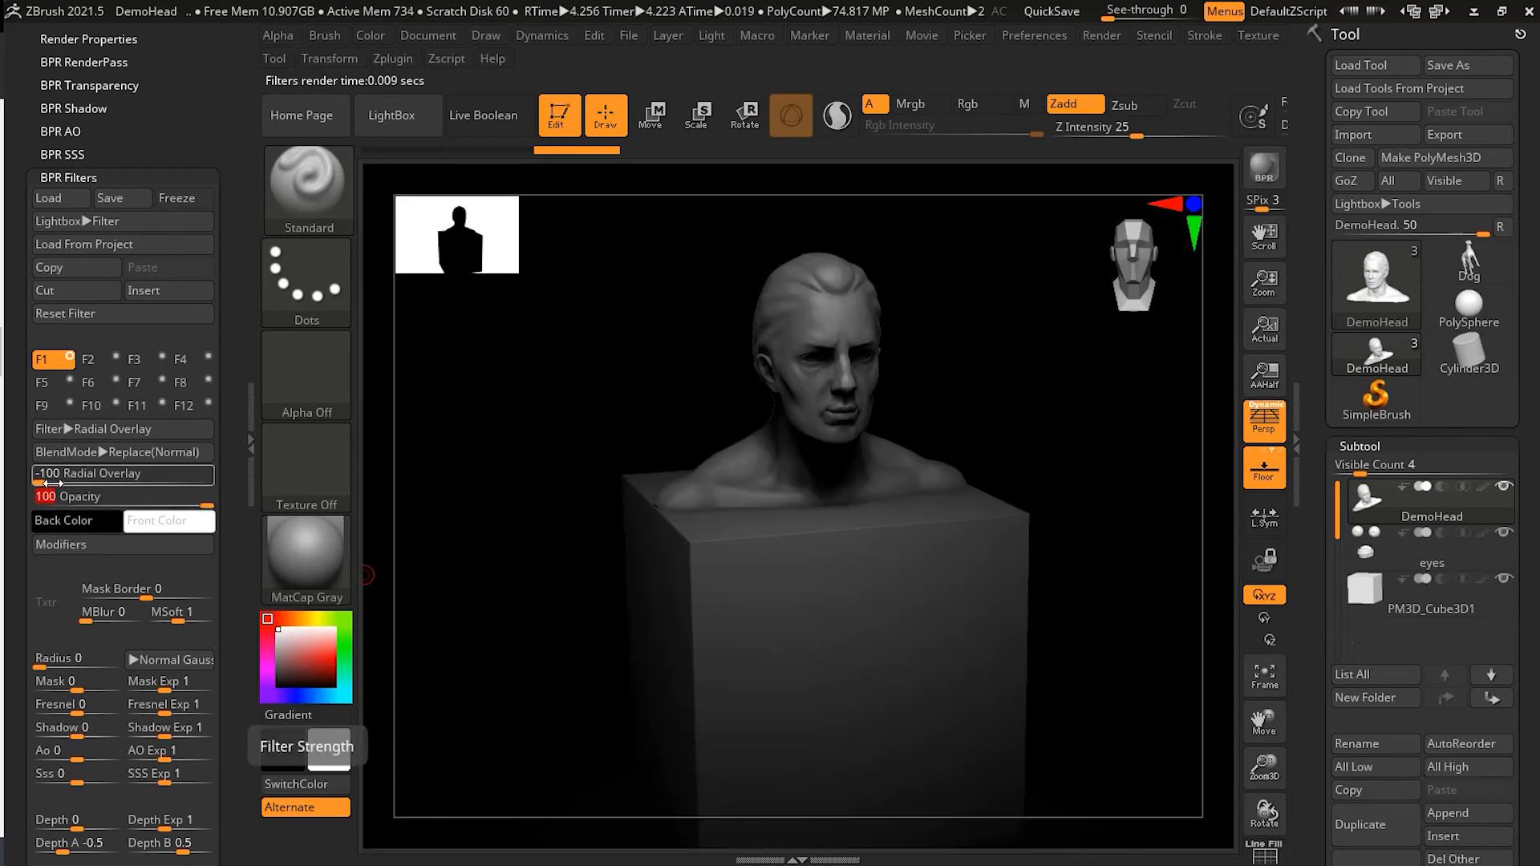
drag(40, 482, 24, 483)
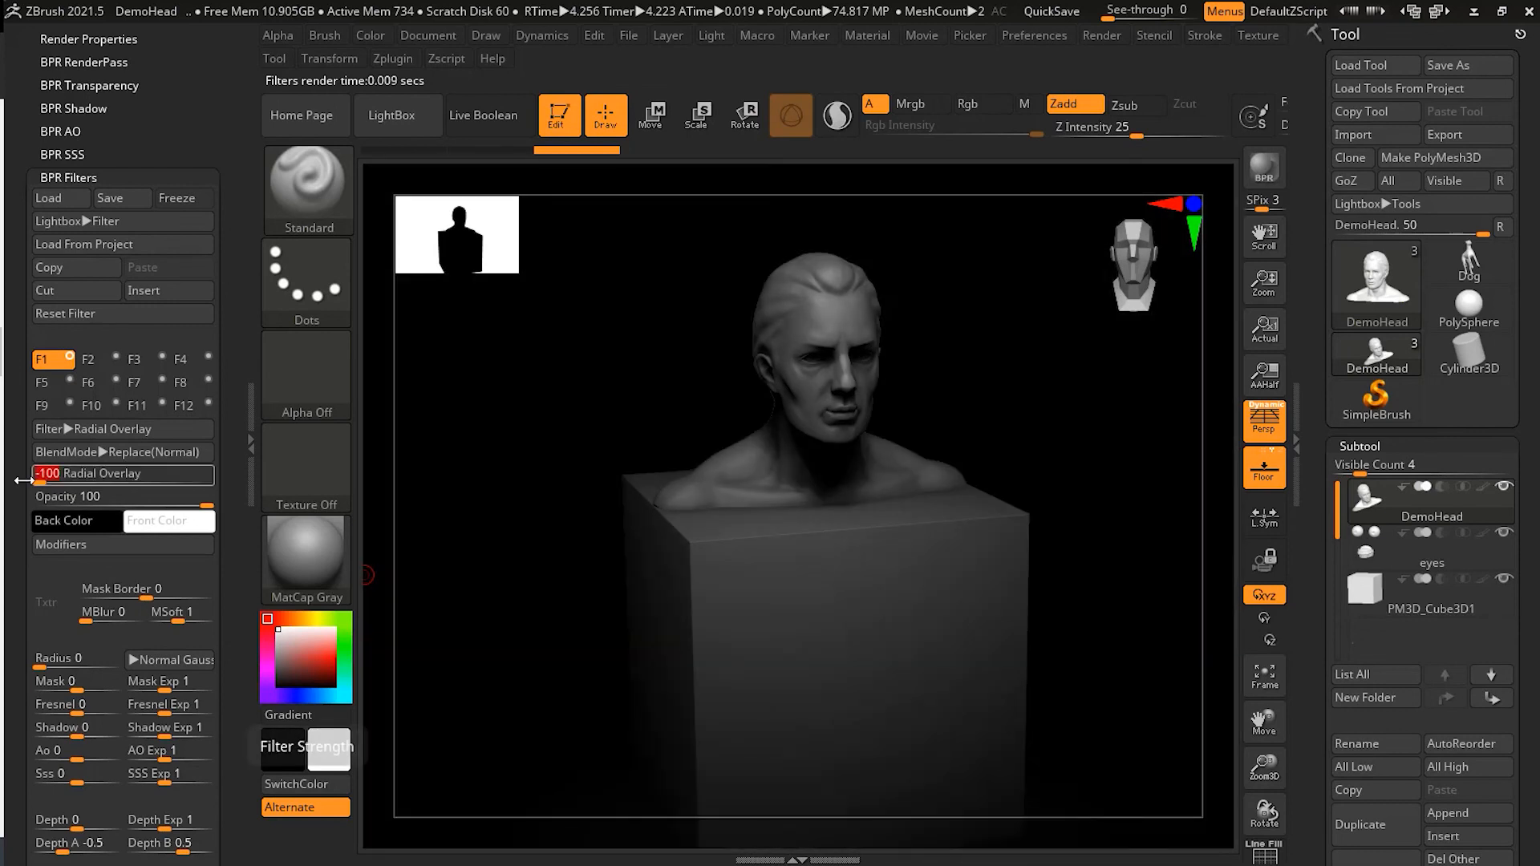